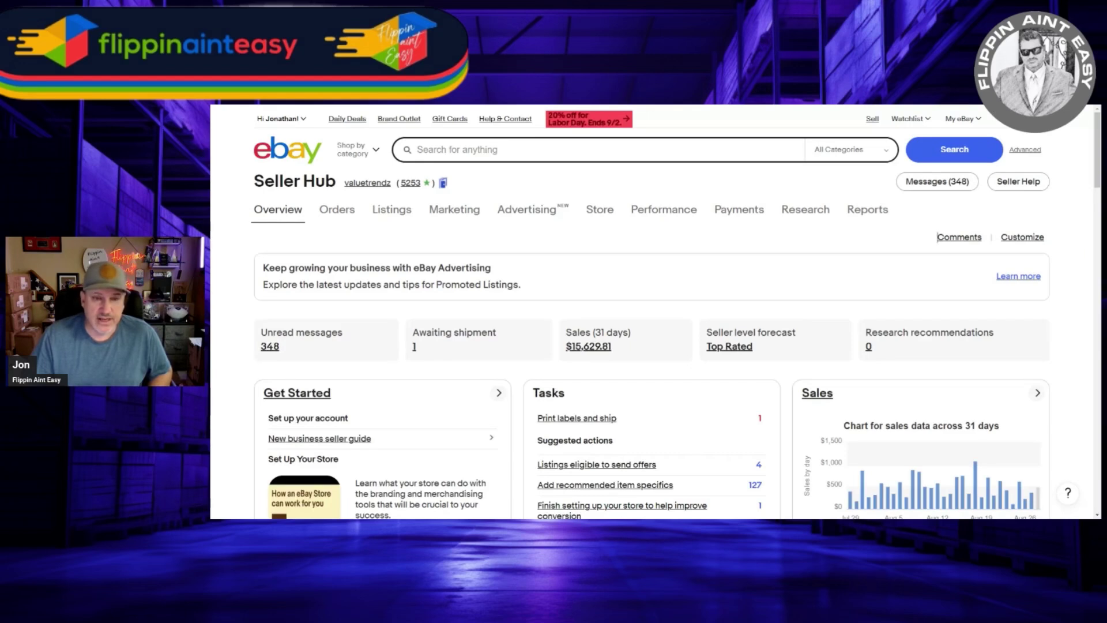
Step: Start an offer on the eligible iRobot Roomba S9 base listing with a pasted limited-time deal message
left_click(759, 466)
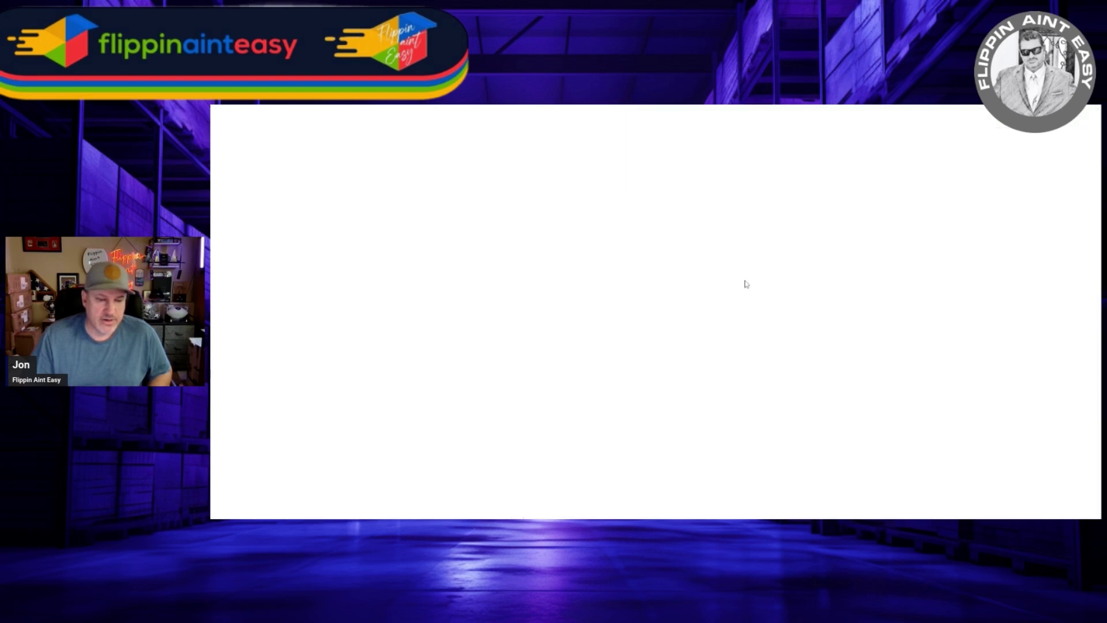
scroll(686, 297, "down", 7)
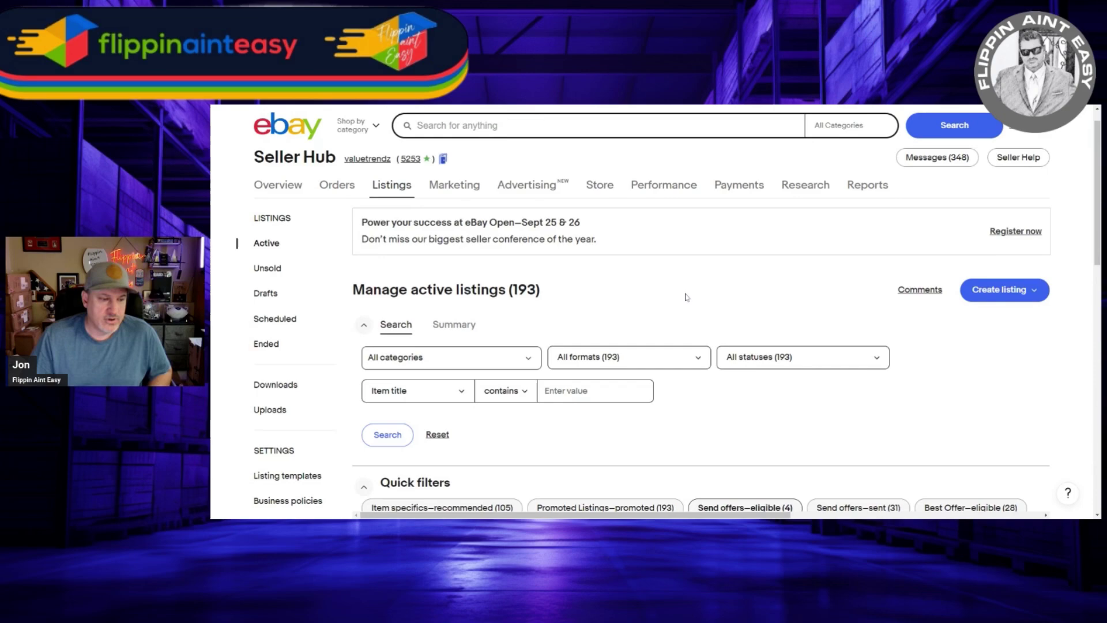
scroll(686, 297, "down", 3)
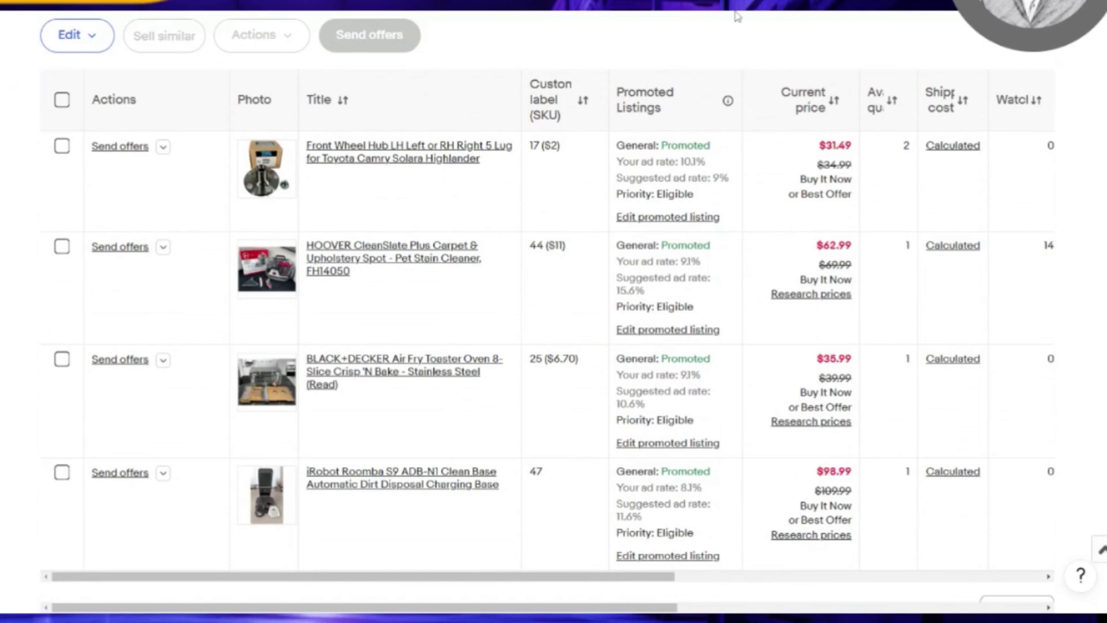
scroll(500, 315, "down", 2)
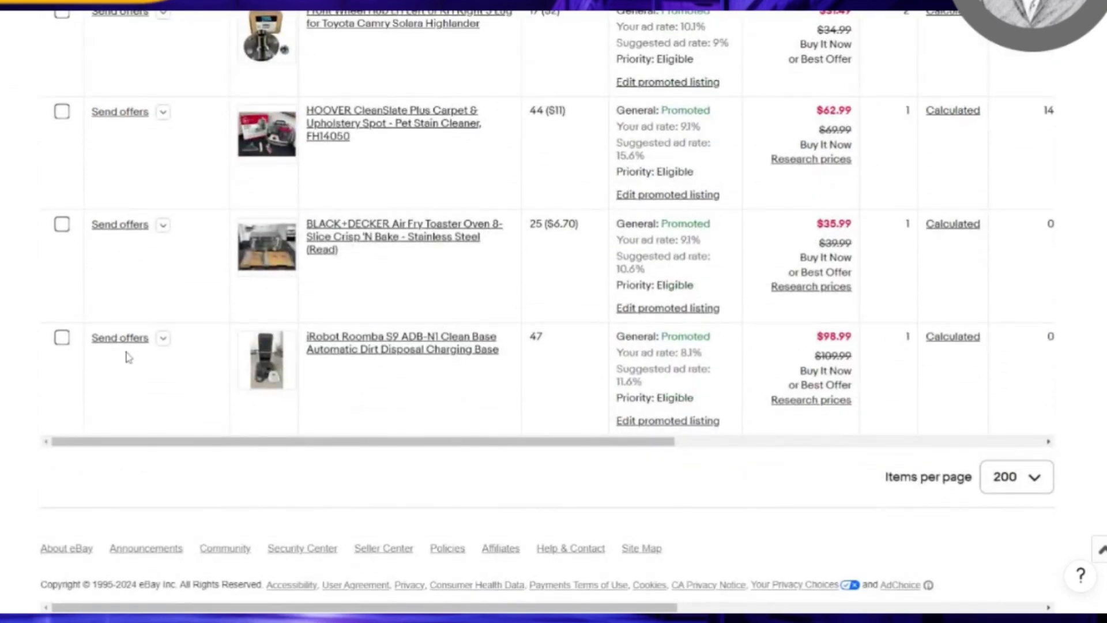
left_click(121, 337)
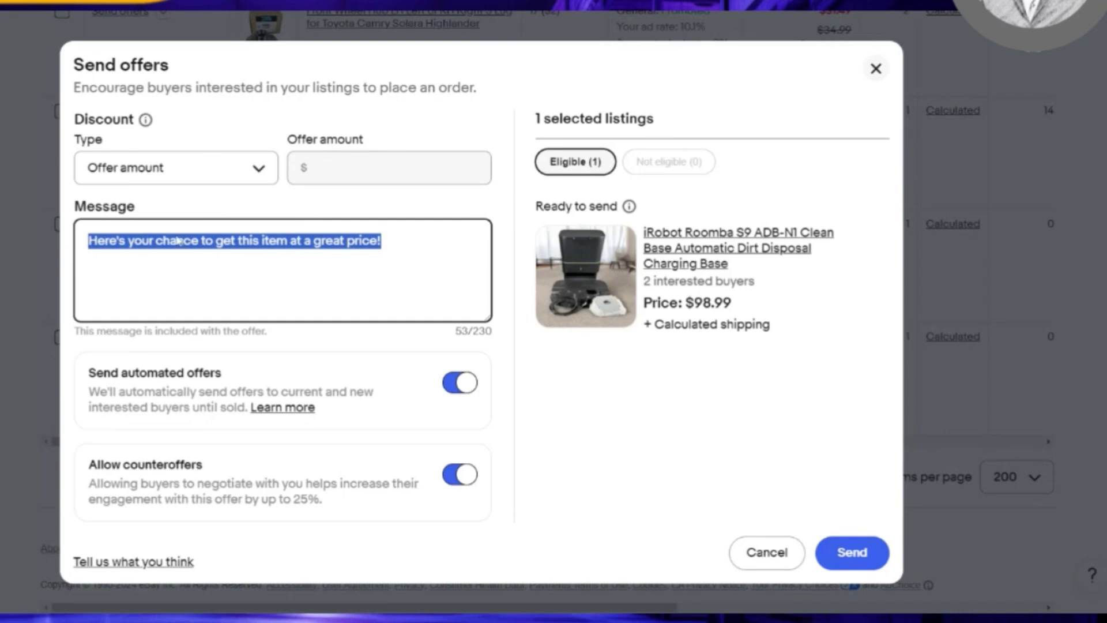
type("Here is your chance to get a GREAT deal on this item! We are offering a steep discount to only a limited number of interested buyers. Once this sells out the sale is over. Please don't miss out!")
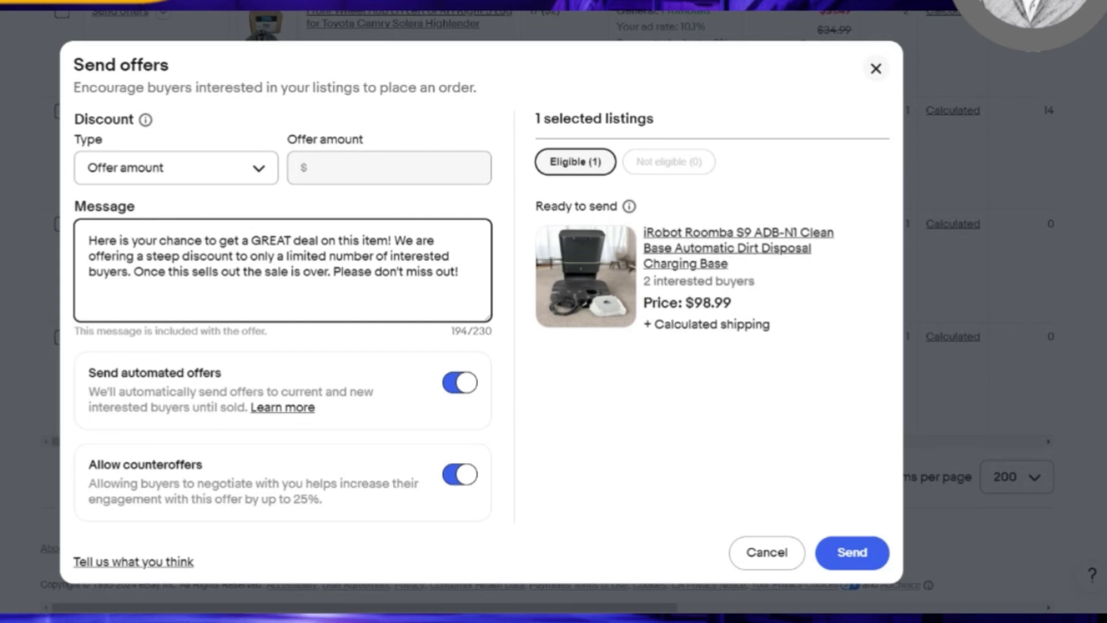
left_click(358, 167)
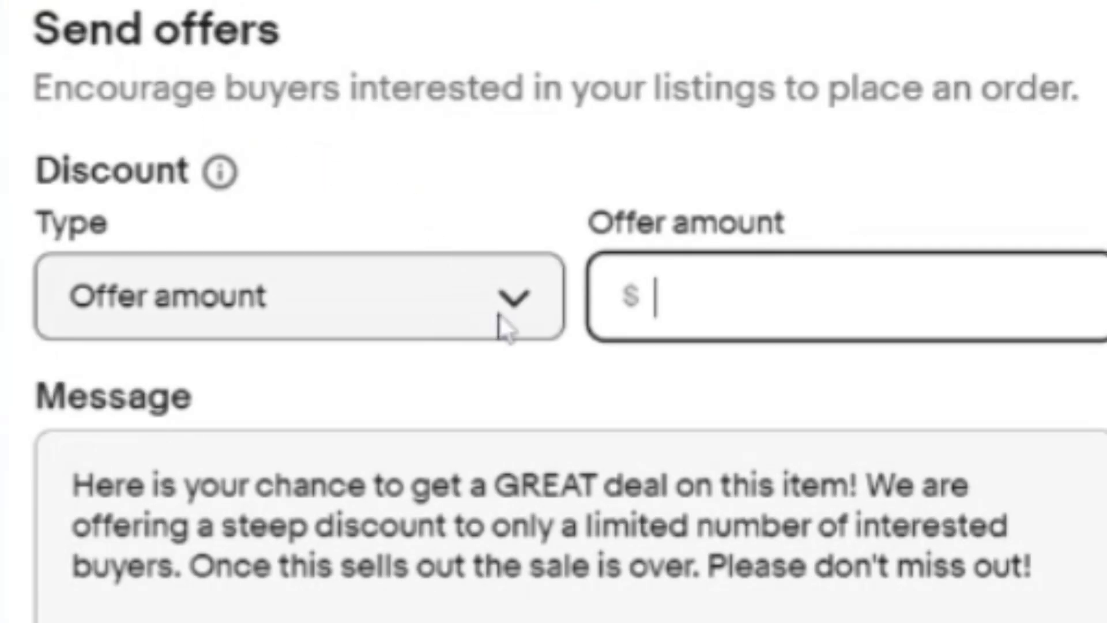
Step: Keep the Offer amount type and enter $84.99, shown as 14.14% off $98.99
left_click(522, 304)
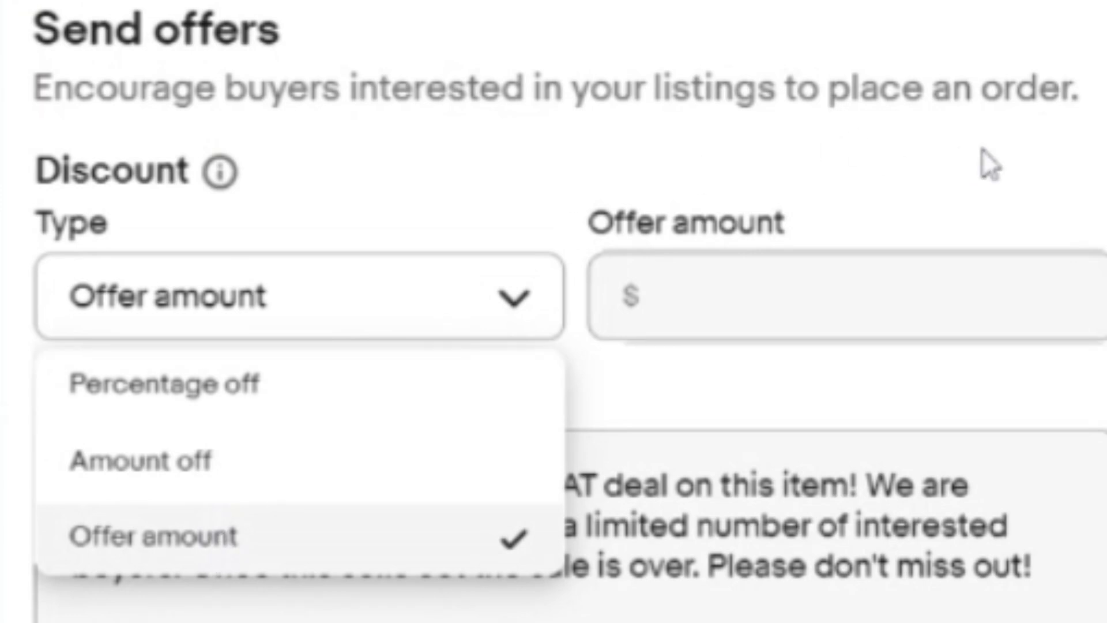
left_click(993, 164)
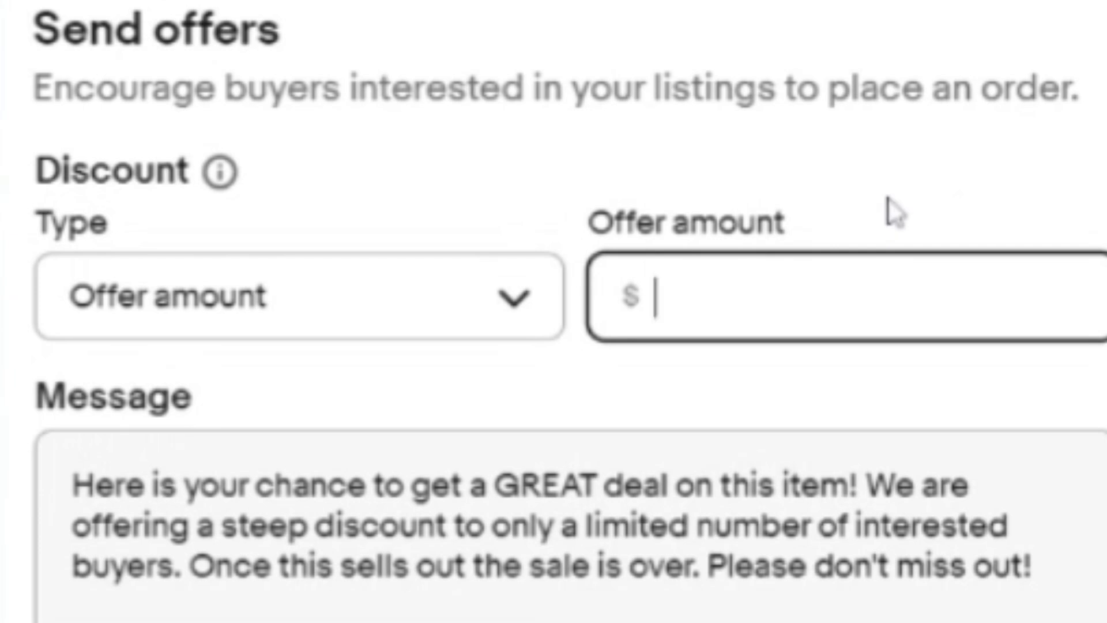
type("84.99")
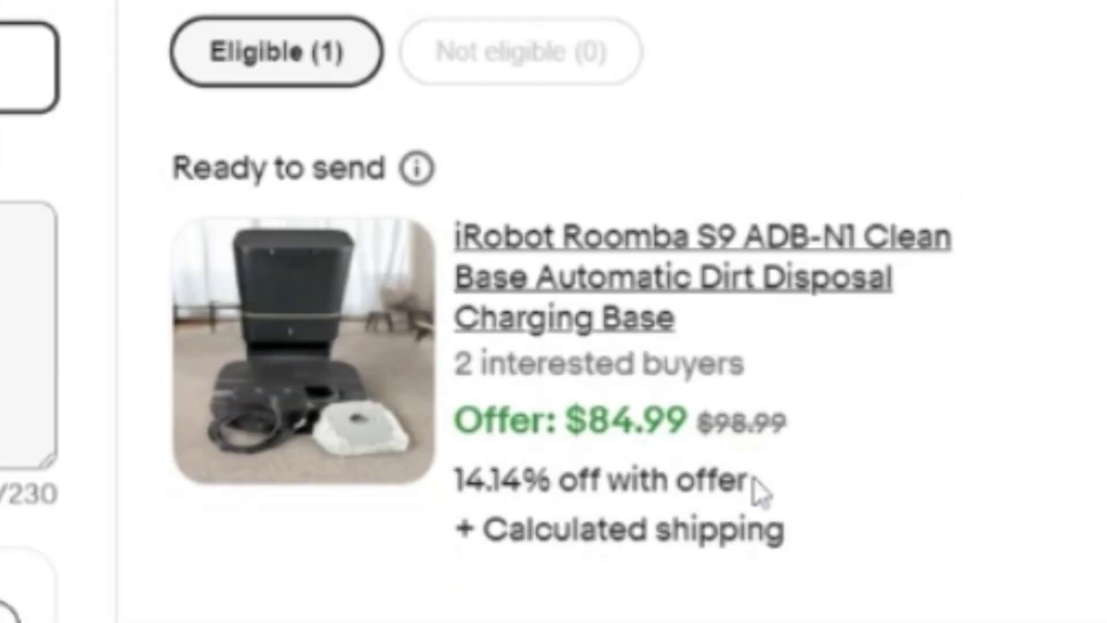
left_click_drag(759, 489, 452, 506)
left_click(974, 409)
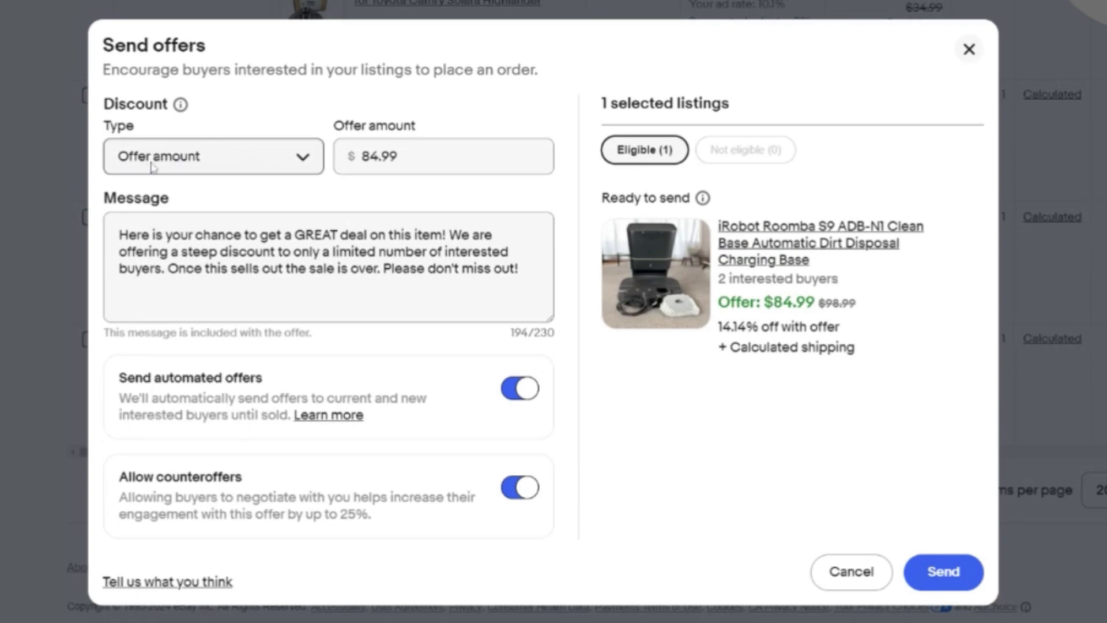
Step: Try an $84.99 Amount off discount, which gives 85.85% off and a $14.00 offer
left_click(302, 159)
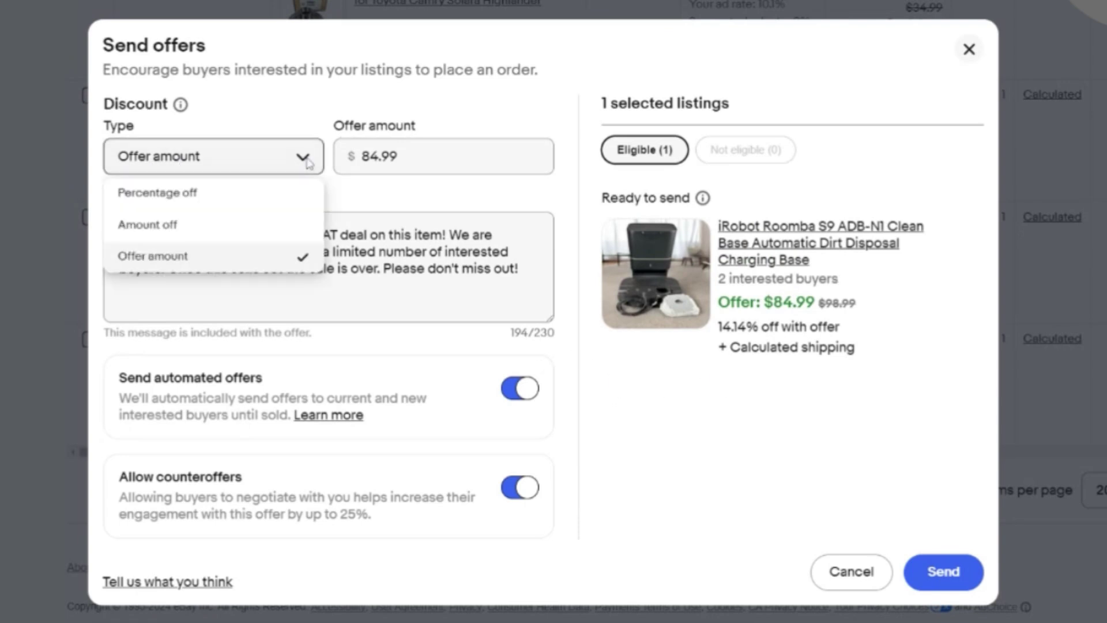
left_click(212, 225)
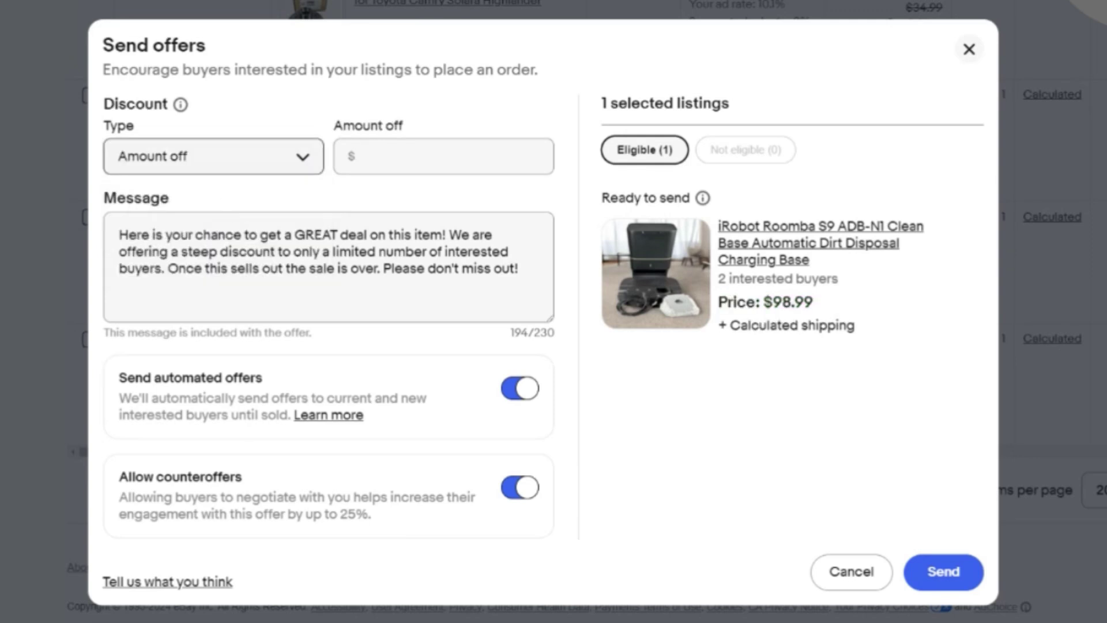
left_click(444, 157)
type("84.99")
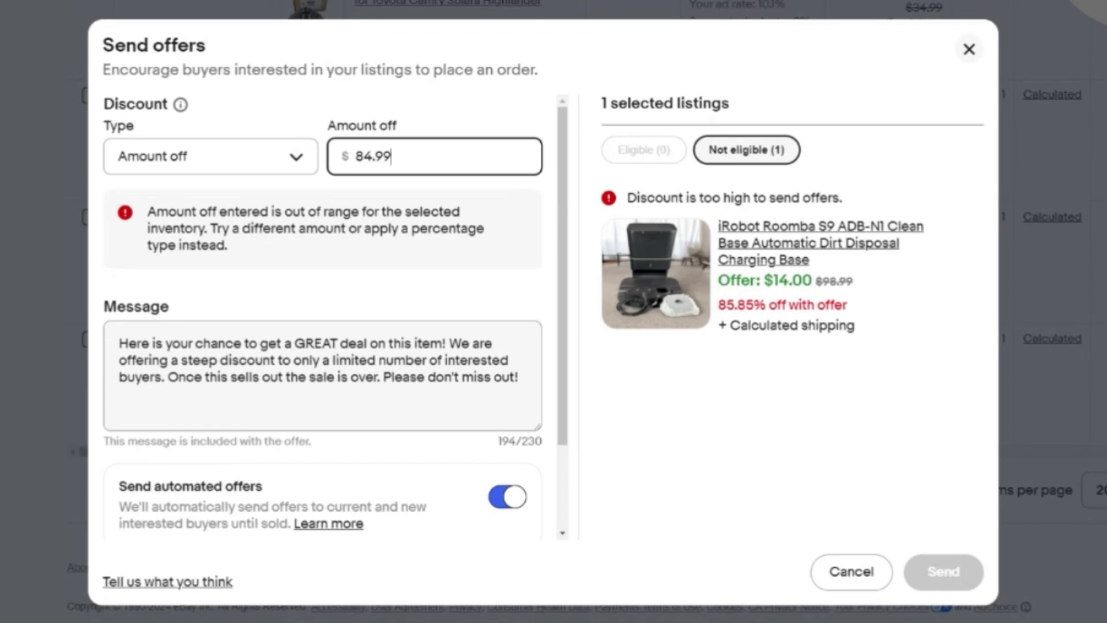
left_click_drag(717, 305, 862, 306)
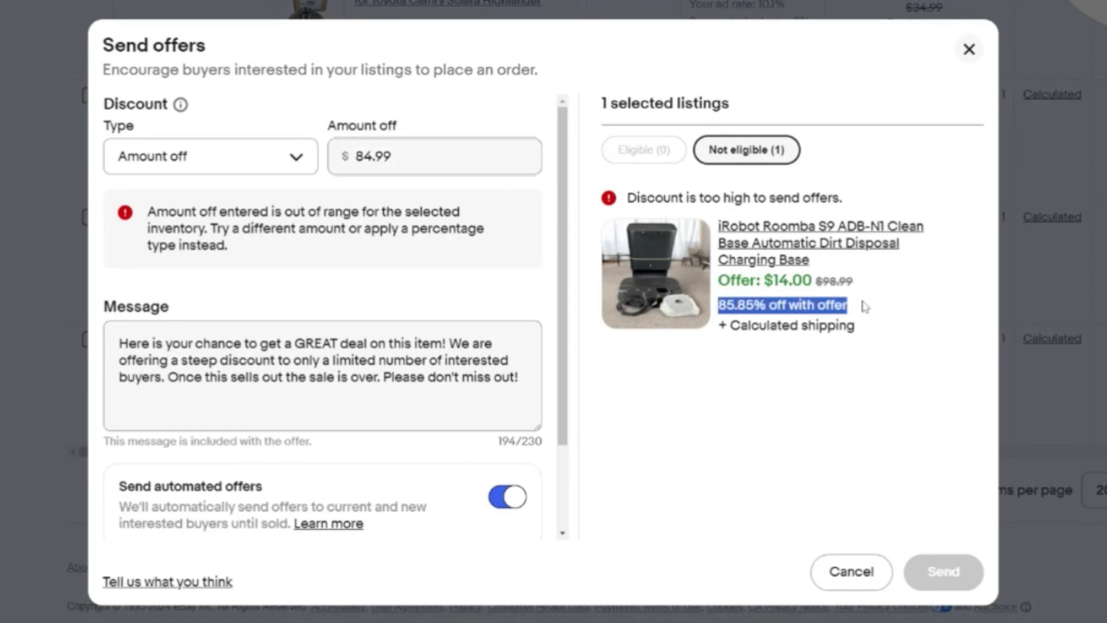
left_click(900, 305)
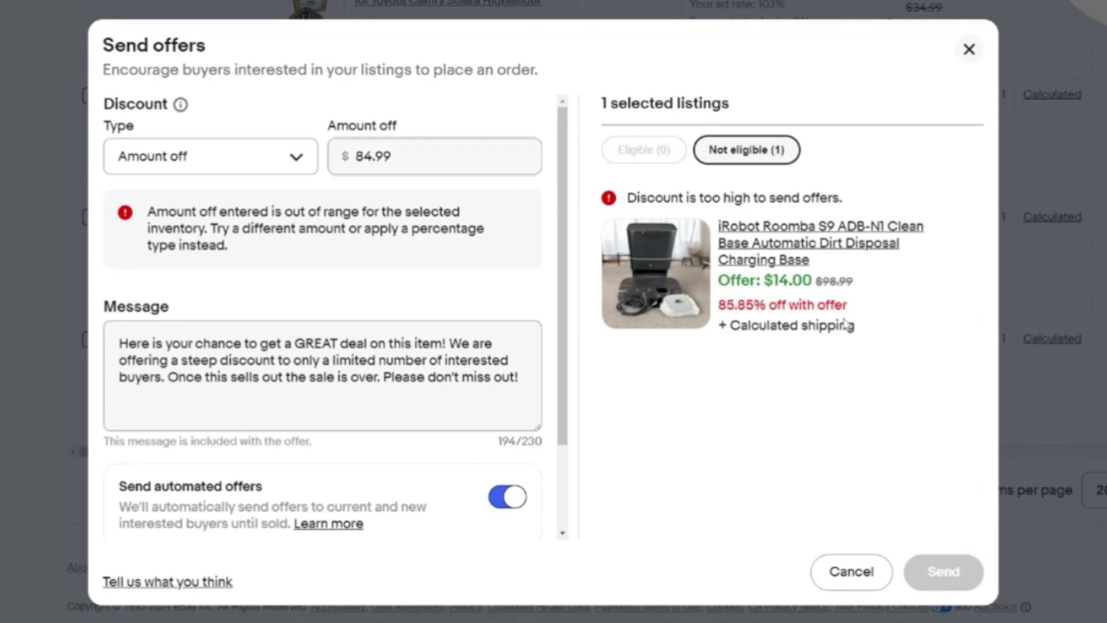
left_click_drag(718, 281, 812, 281)
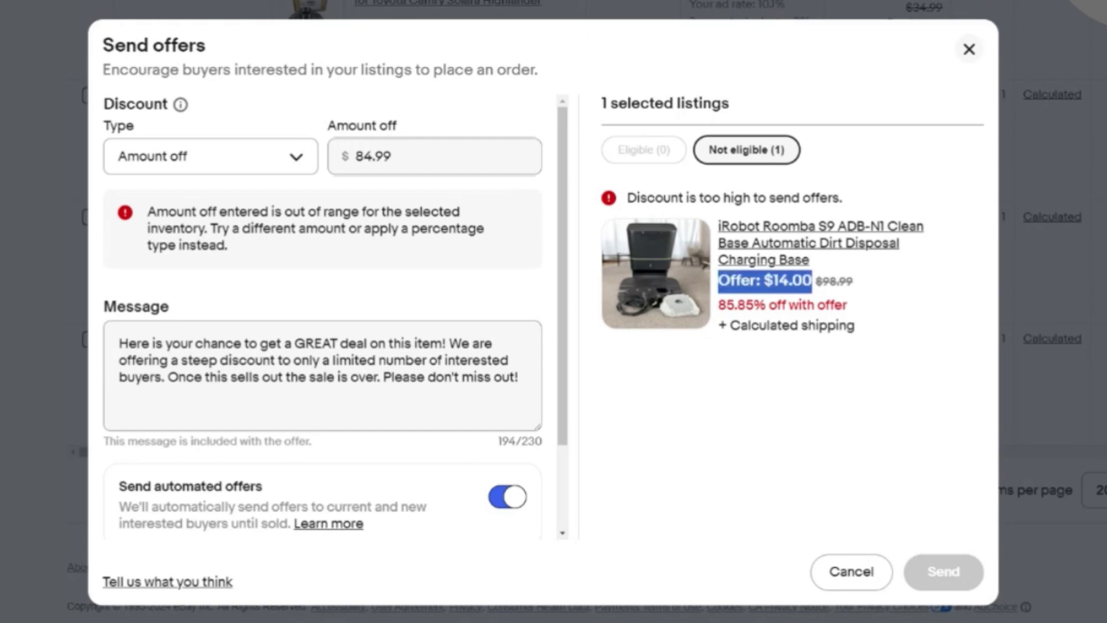
left_click(831, 358)
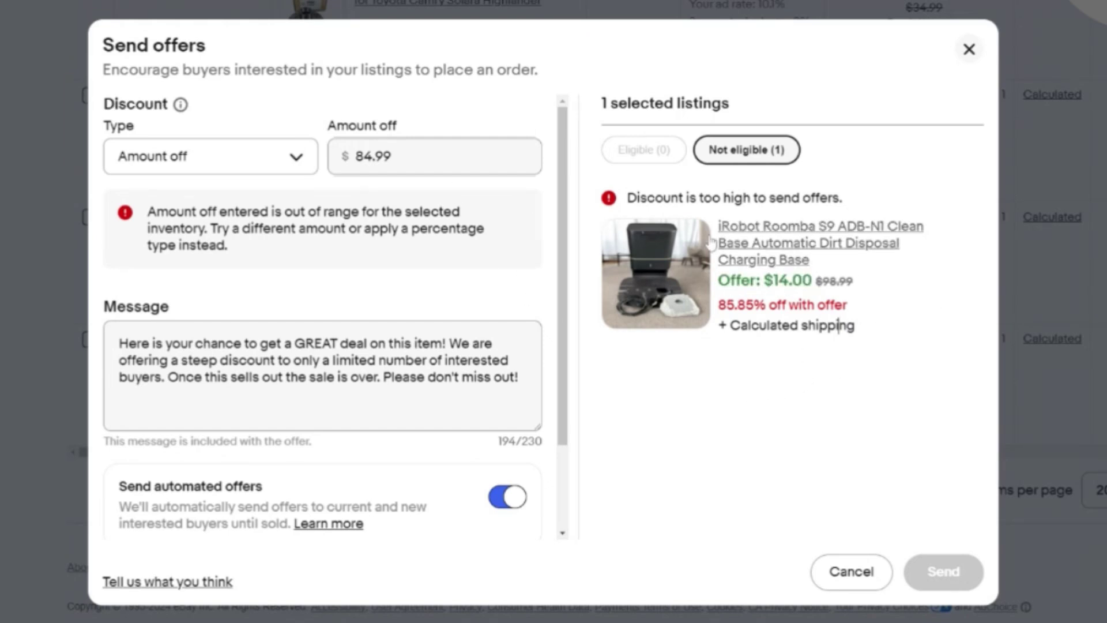
Step: Switch the discount type back to Offer amount
left_click(398, 155)
left_click_drag(392, 155, 346, 158)
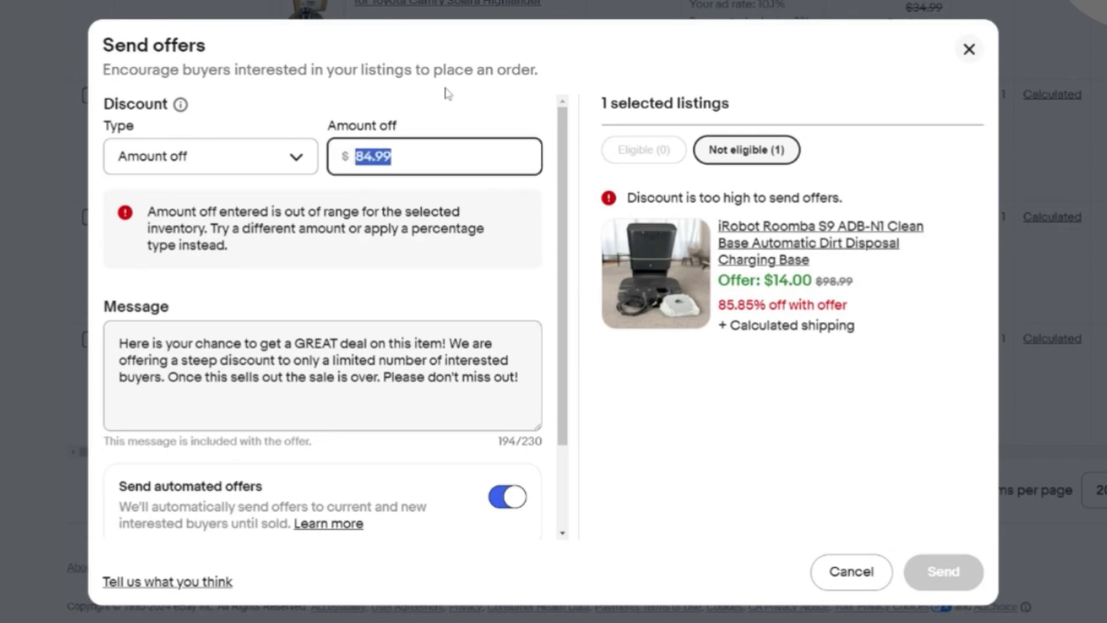
left_click(240, 158)
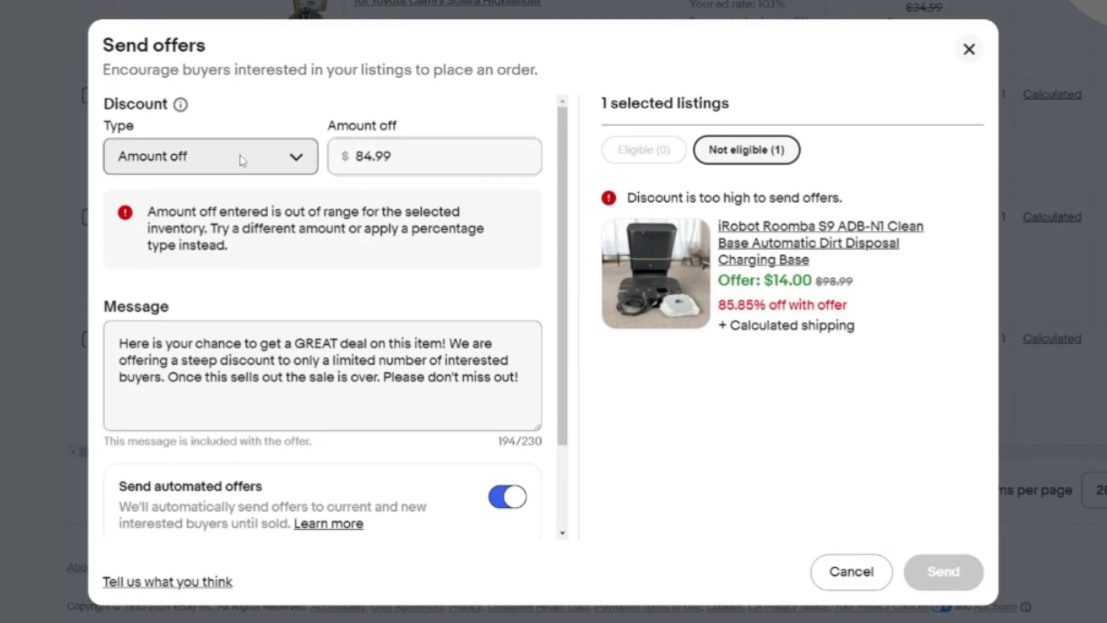
left_click_drag(185, 192, 173, 257)
Step: Re-enter $84.99 and switch off counteroffers and automated offers for the Roomba
left_click(508, 157)
type("84.99")
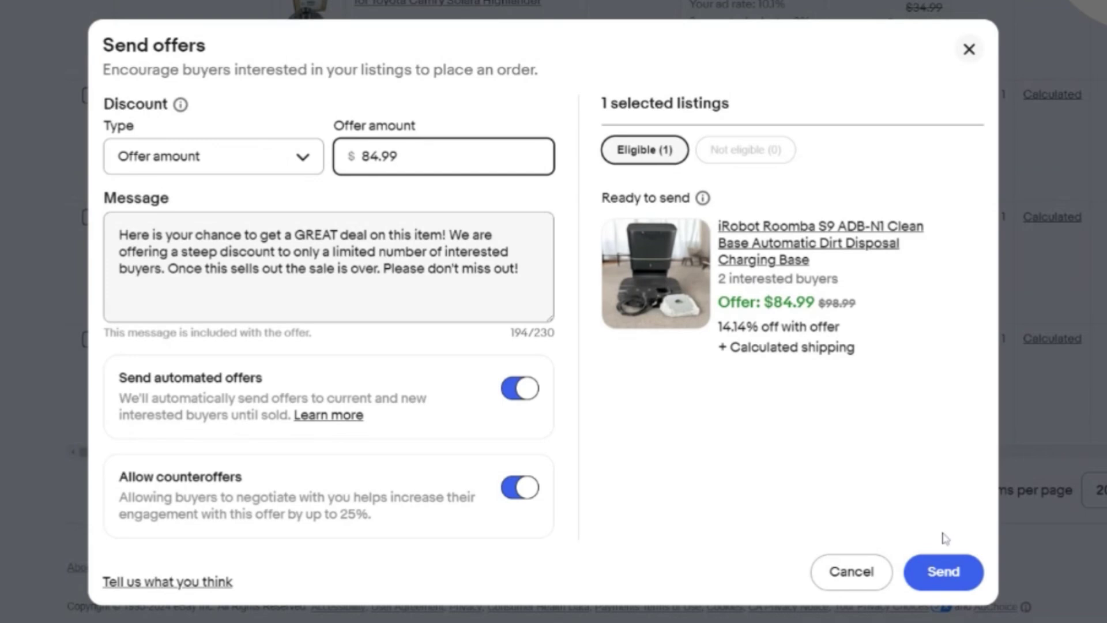
left_click(535, 500)
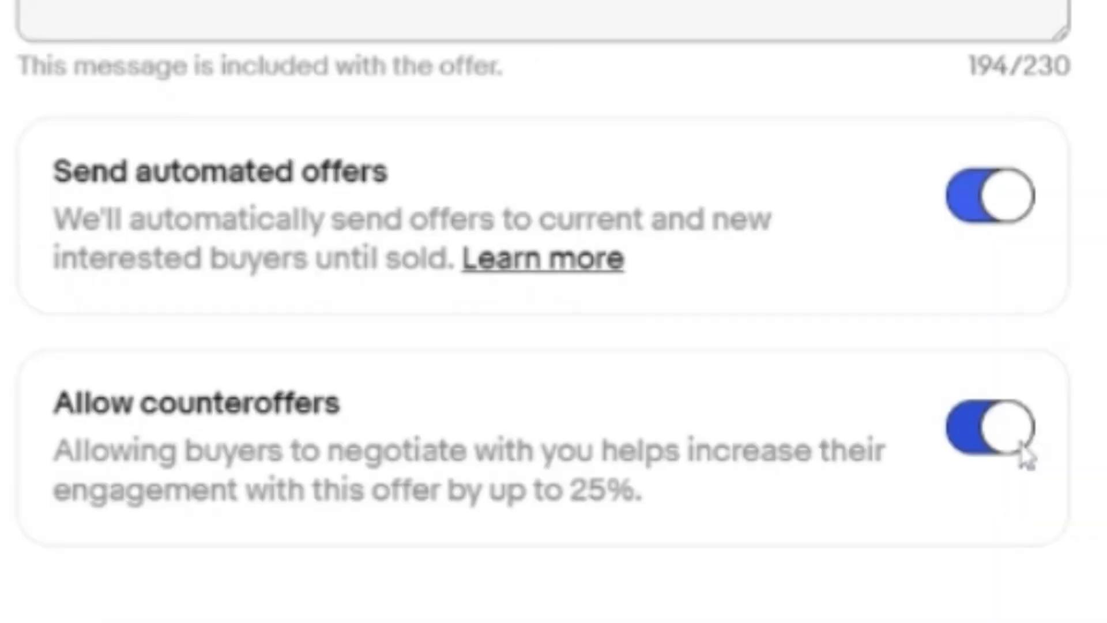
left_click(1020, 443)
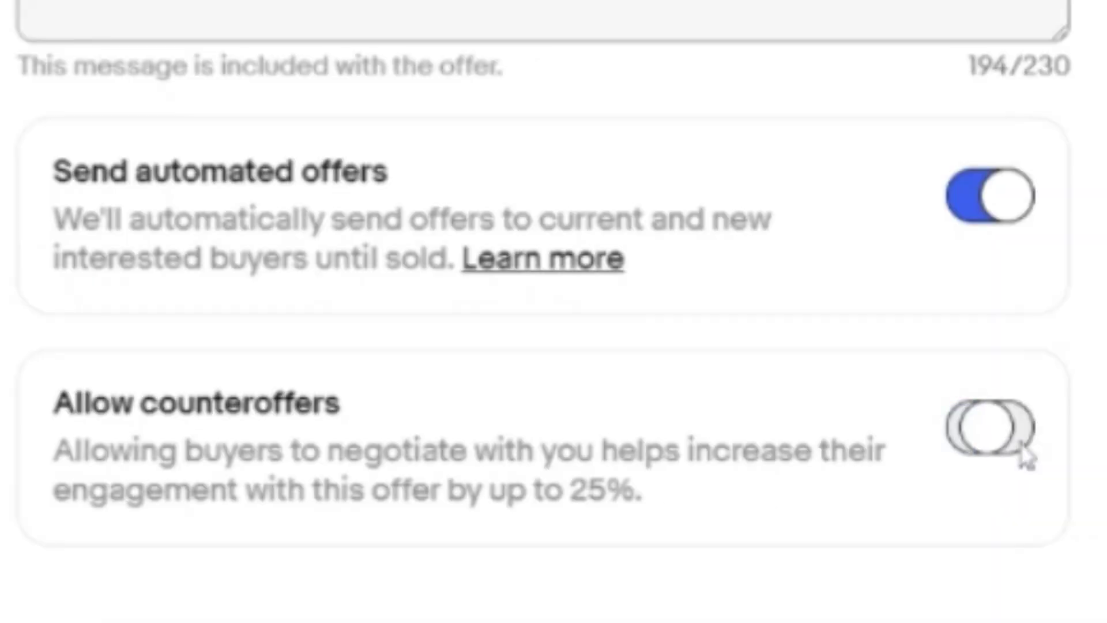
left_click(996, 231)
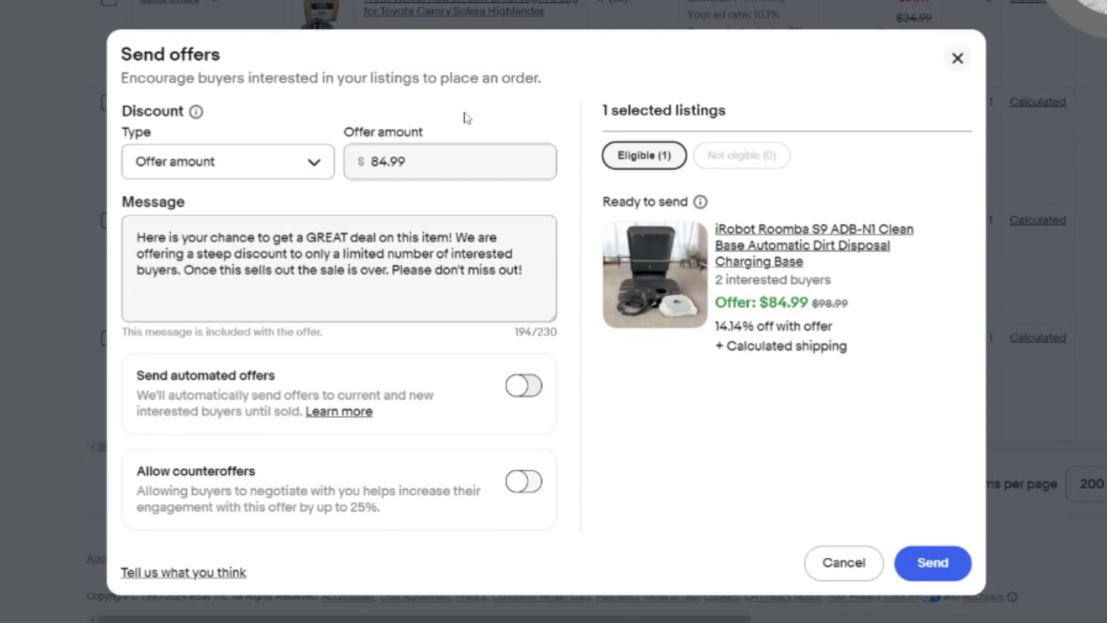
Step: Set the Roomba discount type to Percentage off, leaving the percentage empty
left_click(208, 165)
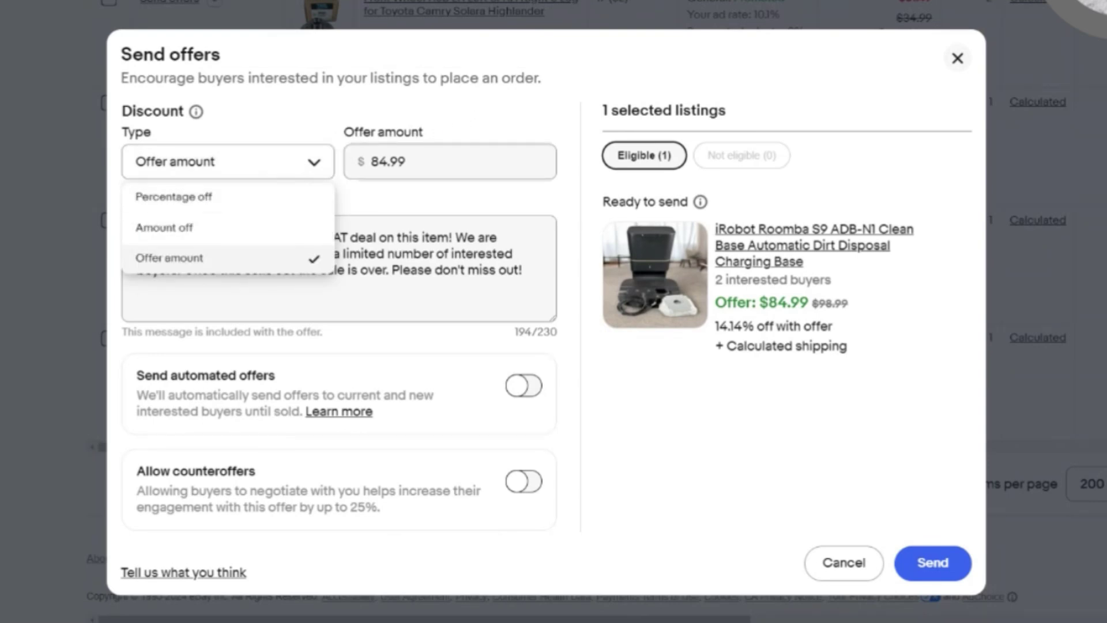
left_click(479, 107)
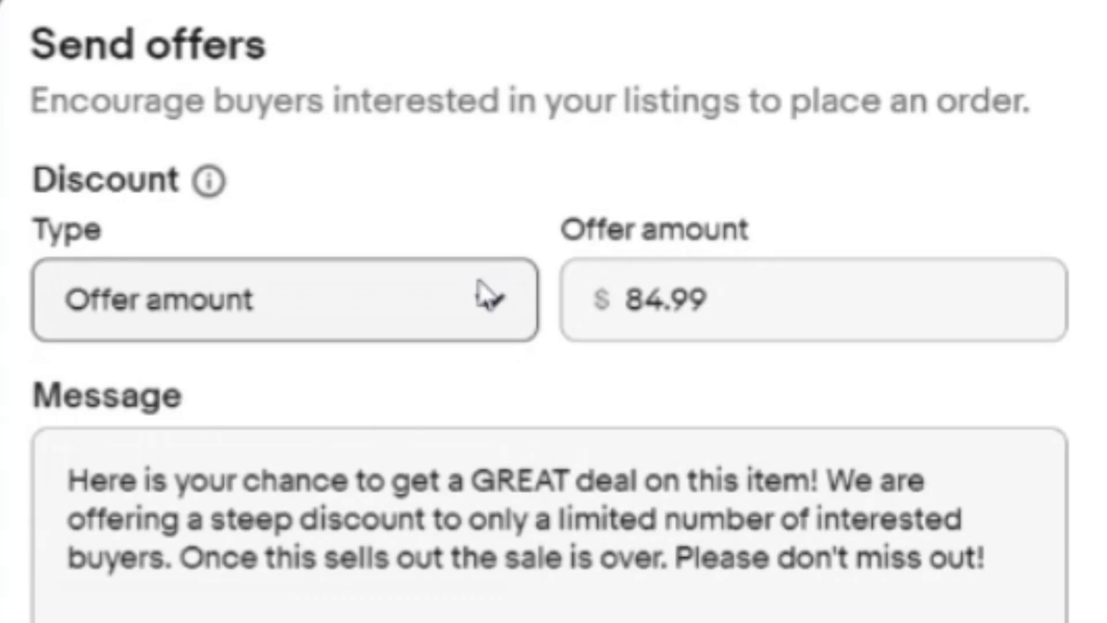
left_click(285, 167)
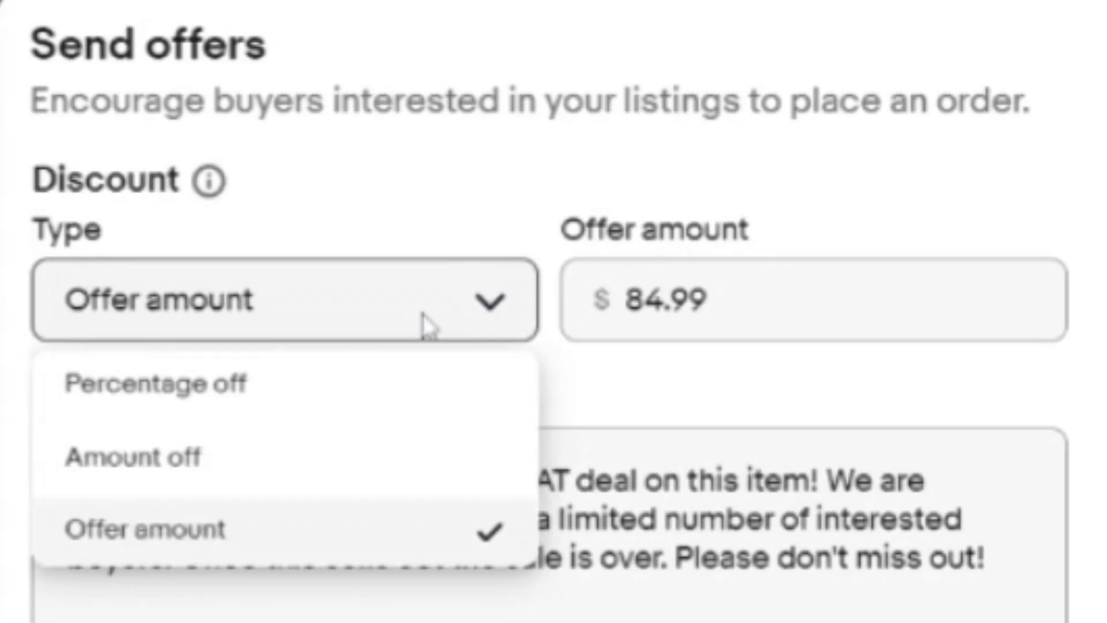
left_click(304, 383)
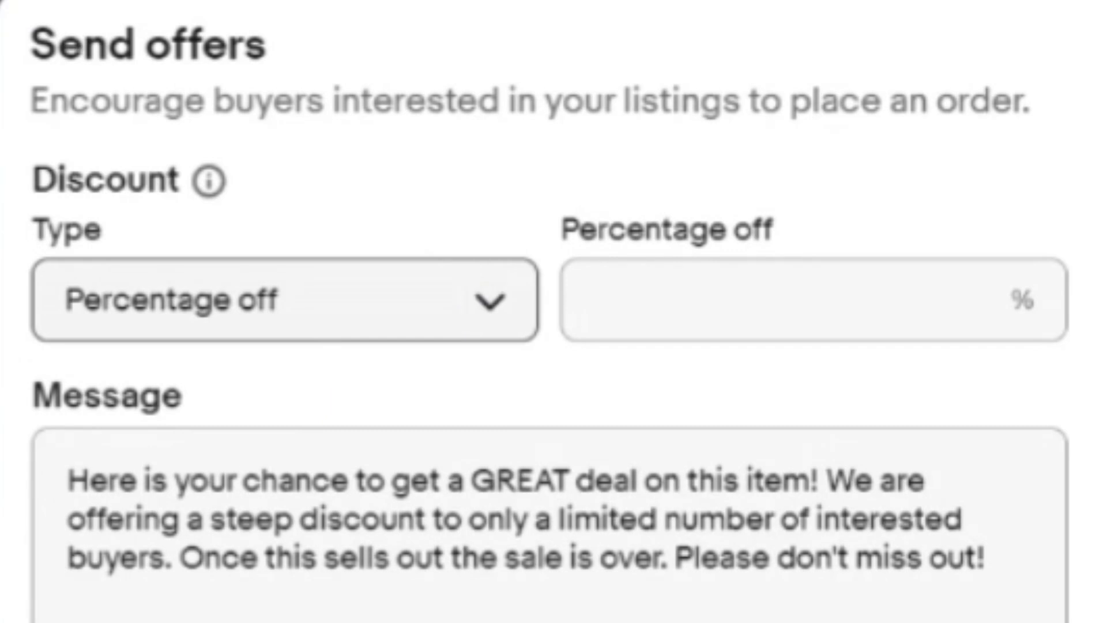
left_click(477, 291)
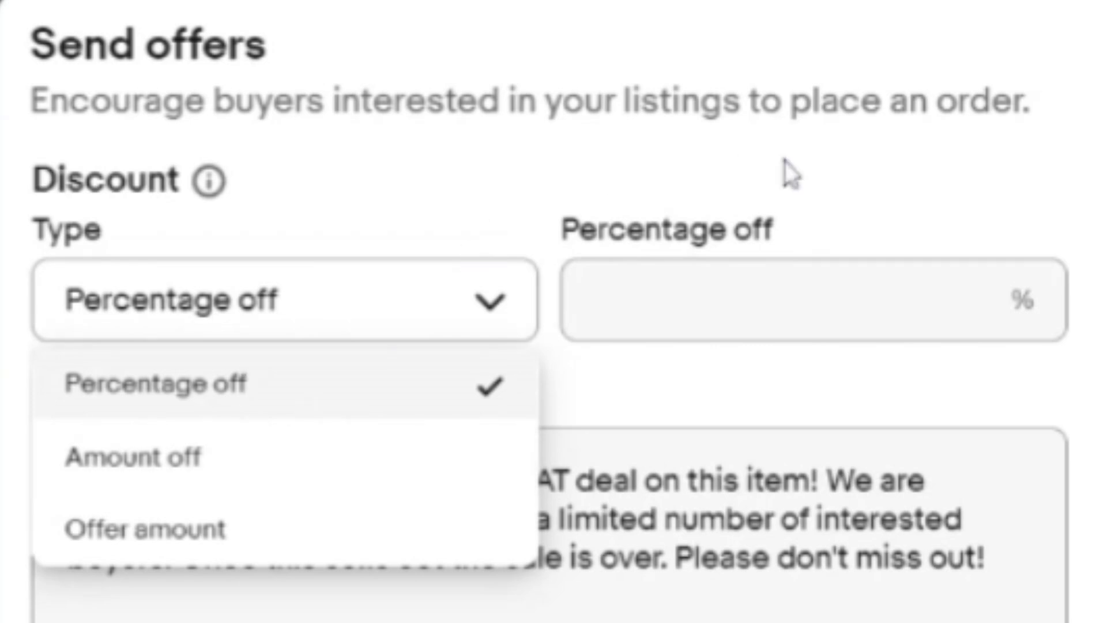
left_click(836, 170)
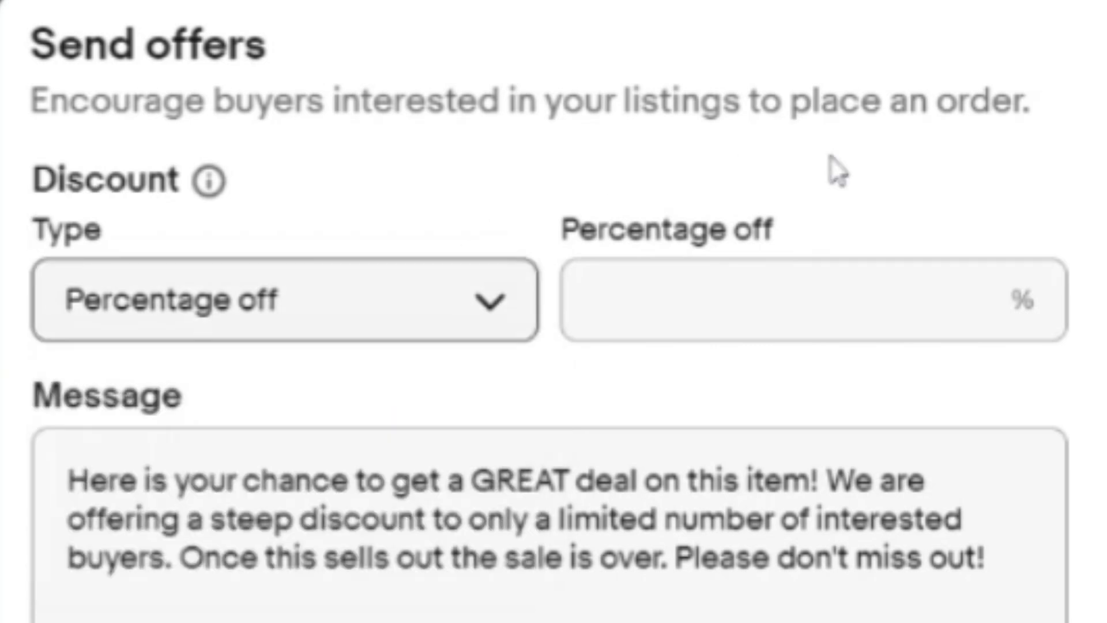
Step: Switch the type to Offer amount and enter $84.99 for the Roomba charging base
left_click(503, 312)
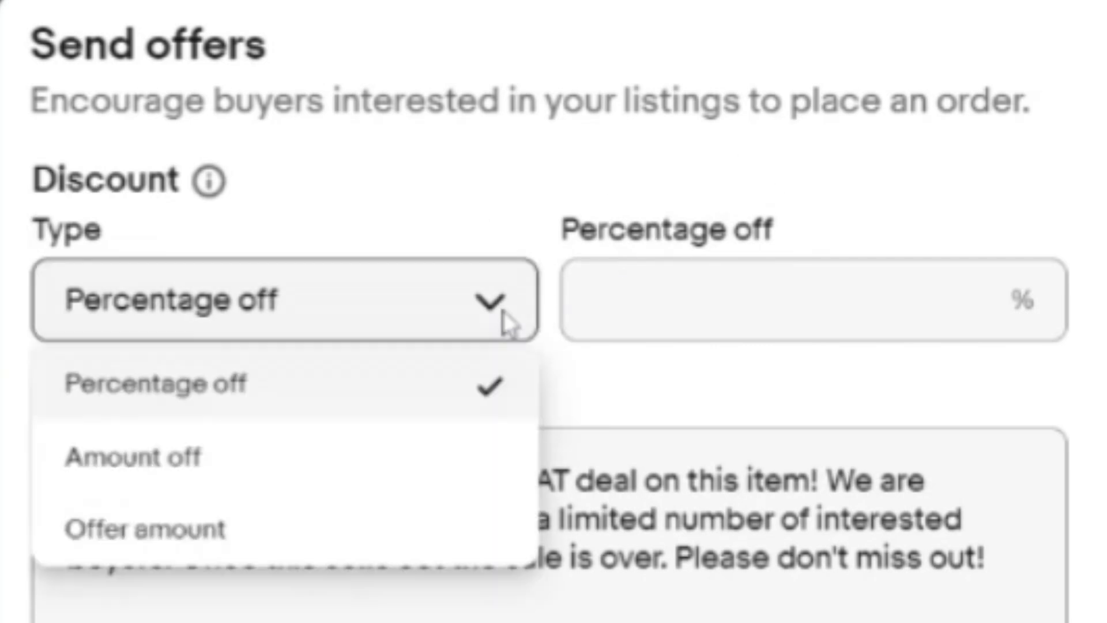
left_click(314, 522)
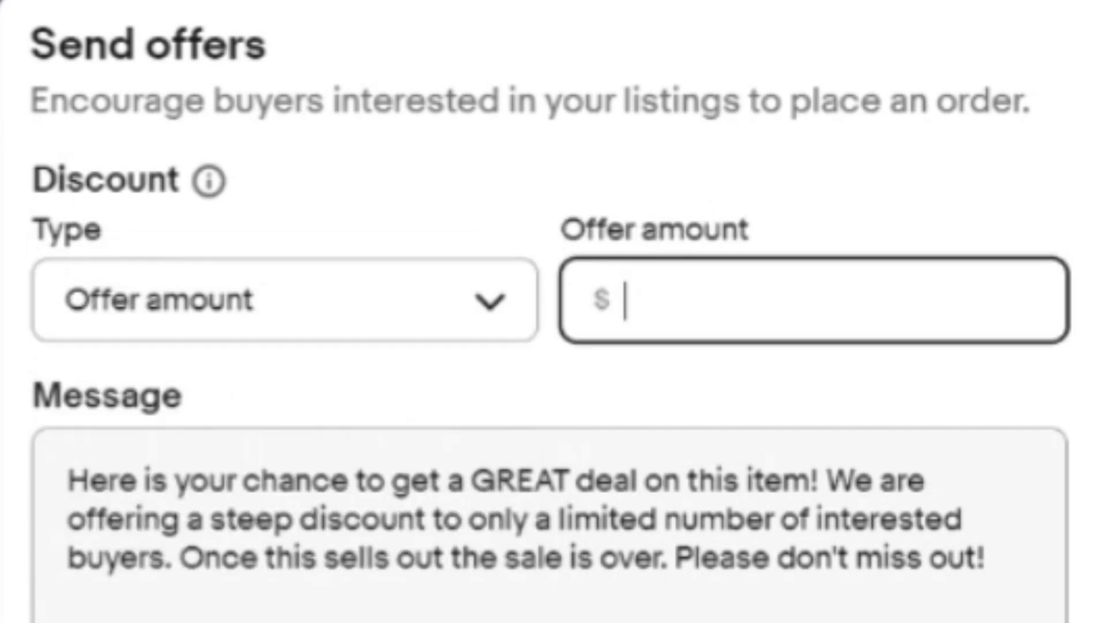
type("84.99")
key("Tab")
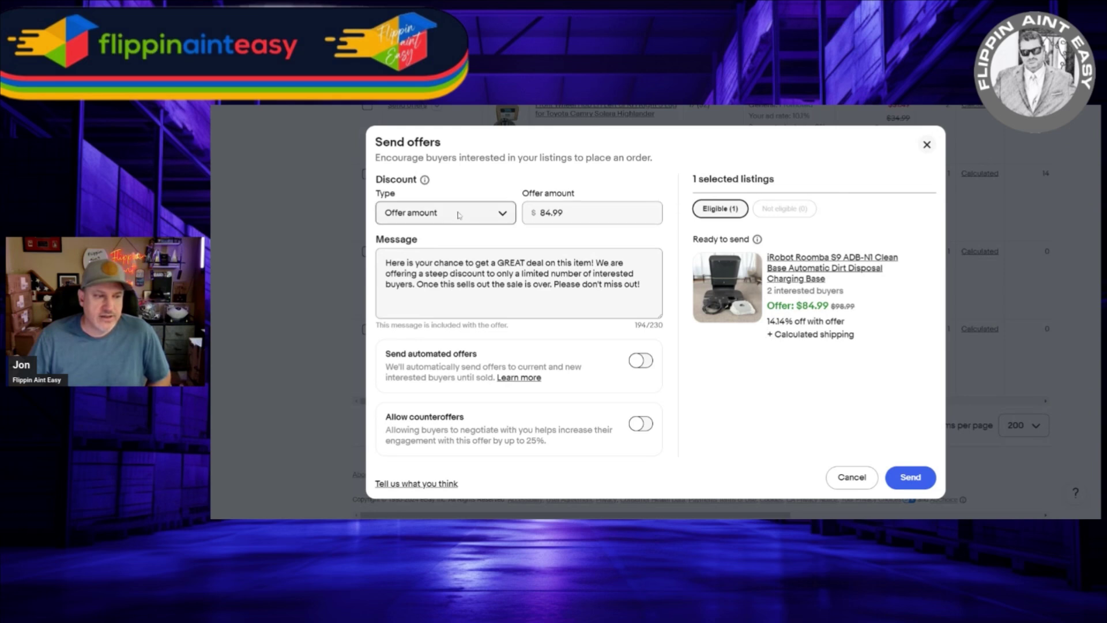
Step: Send the $84.99 Roomba offer and open a BLACK+DECKER air fryer offer with the default message
left_click(911, 478)
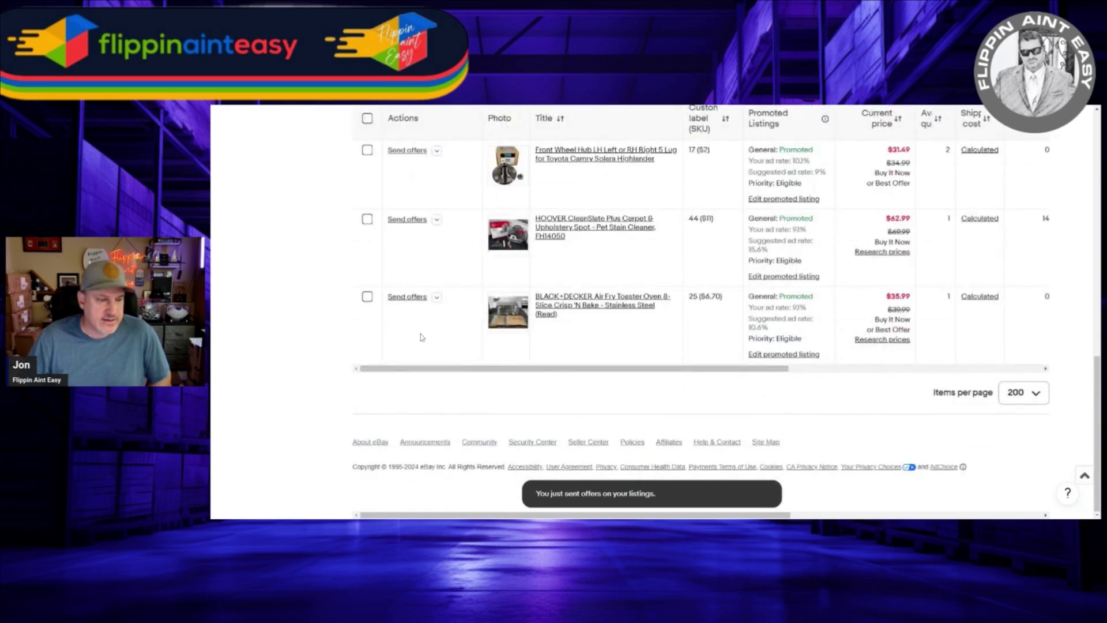
left_click(407, 297)
key("ctrl+a")
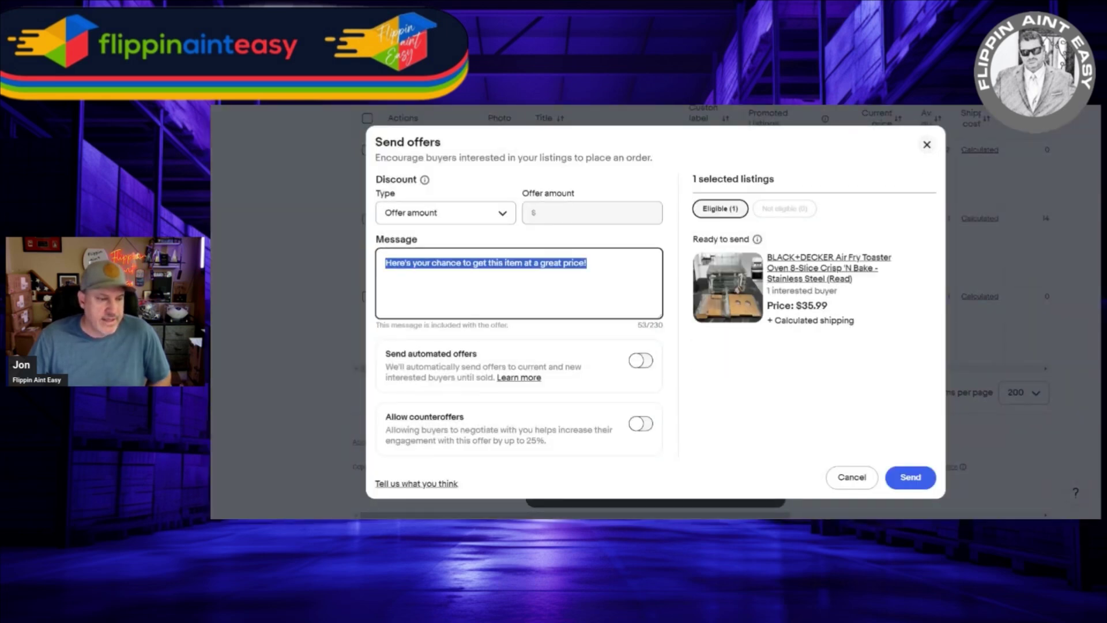
type("Here is your chance to get a GREAT deal on this item! We are offering a steep discount to only a limited number of interested buyers. Once this sells out the sale is over. Please don't miss out!")
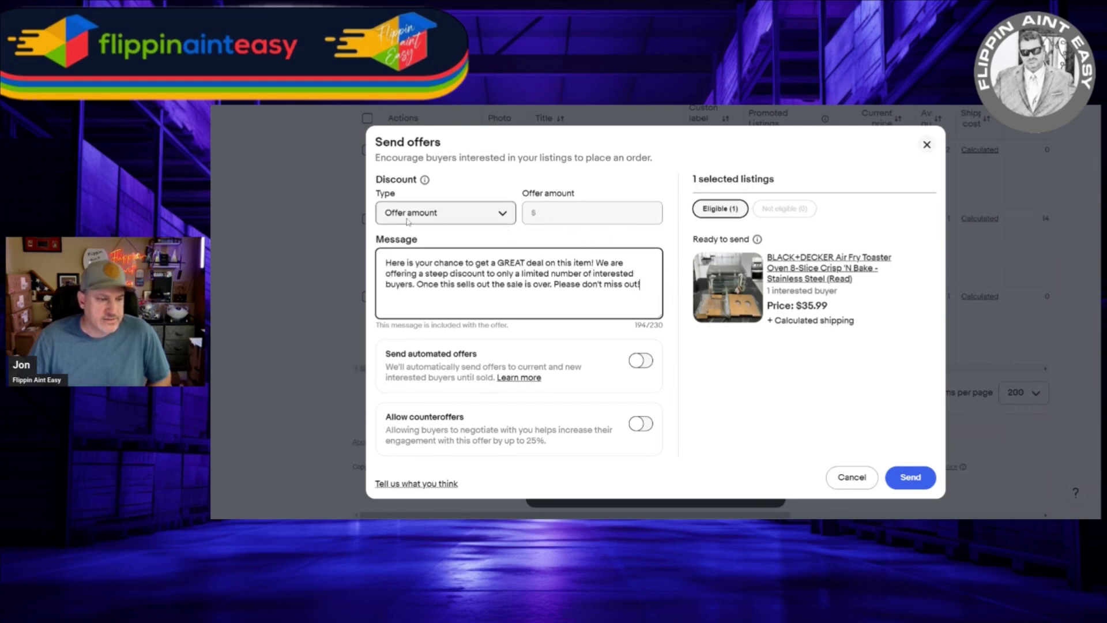
key("ctrl+a")
type("Here's your chance to get this item at a great price!")
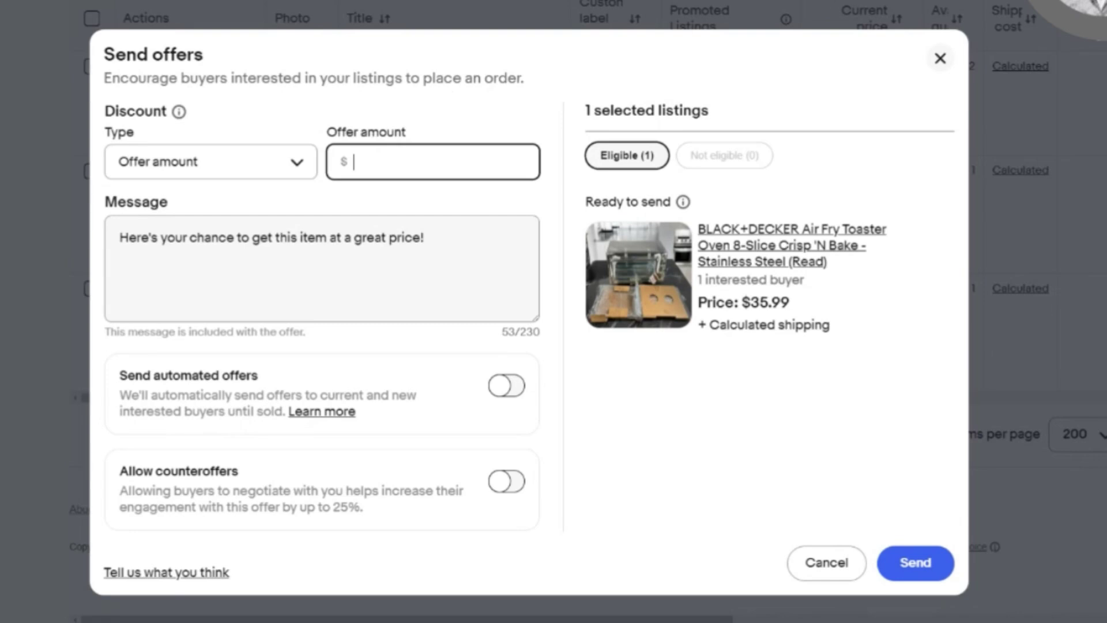
Step: Enter a $27.99 air fryer offer and replace the message with the longer discount text
type("27.99")
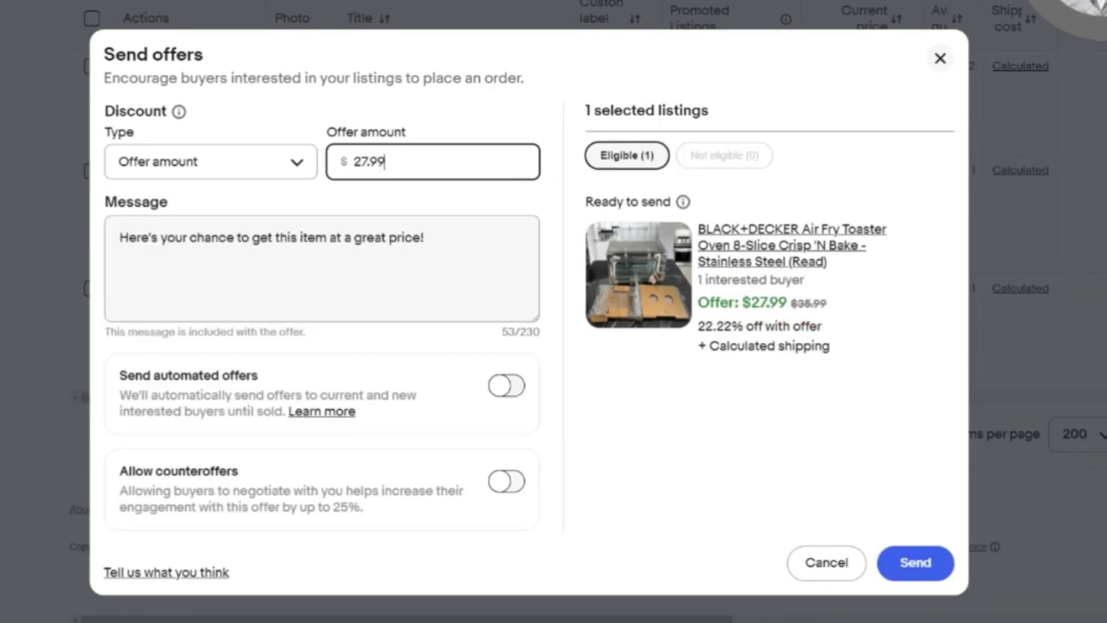
left_click(898, 177)
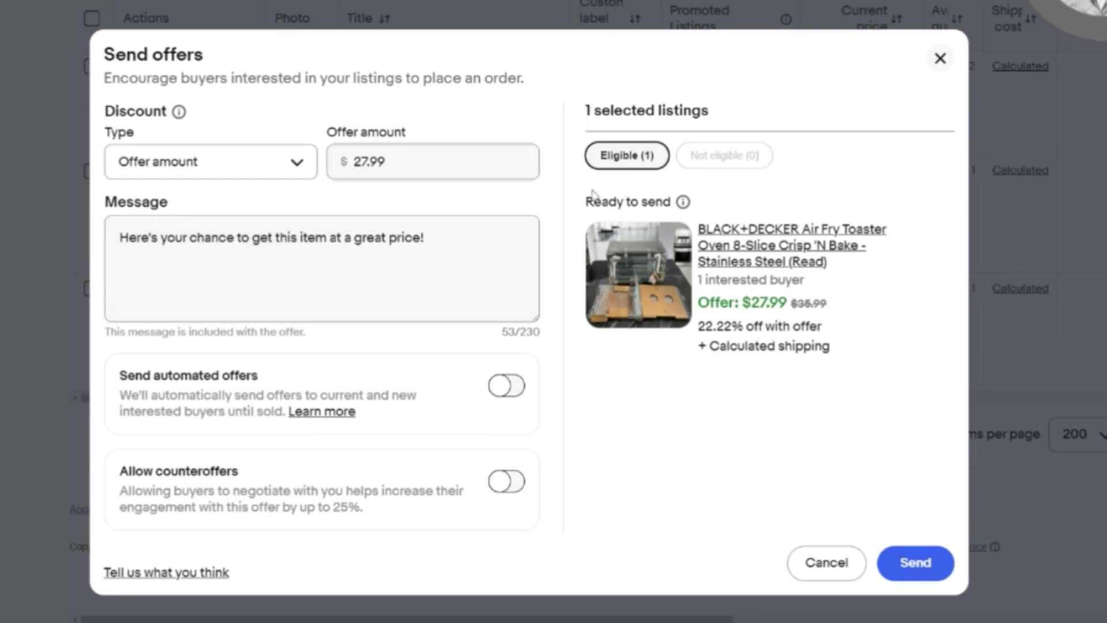
left_click_drag(430, 237, 73, 235)
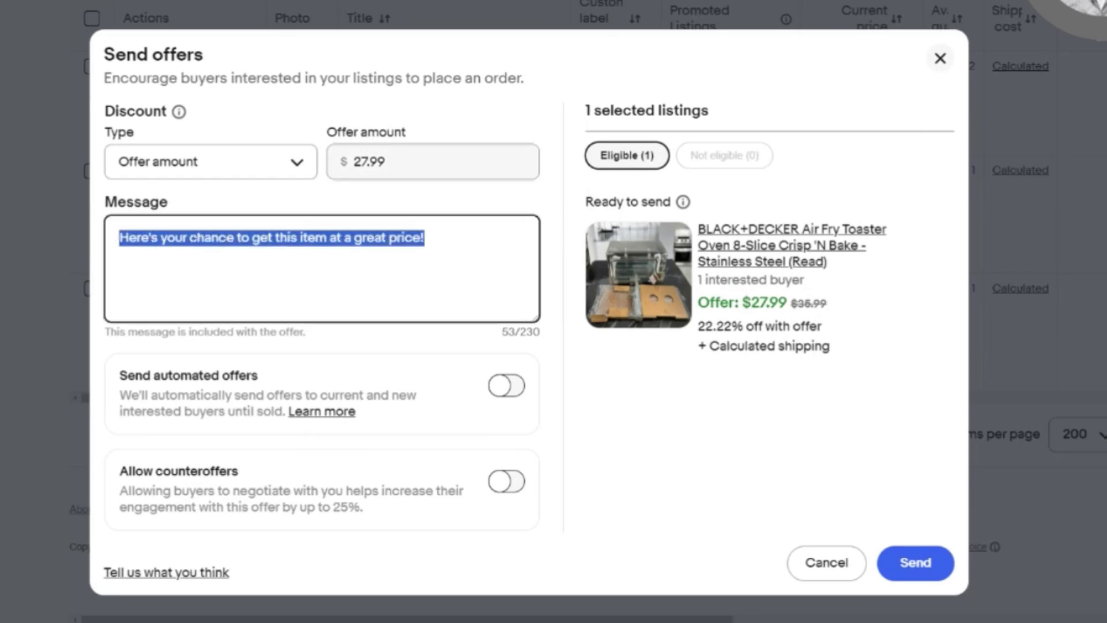
type("Here is your chance to get a GREAT deal on this item! We are offering a steep discount to only a limited number of interested buyers. Once this sells out the sale is over. Please don't miss out!")
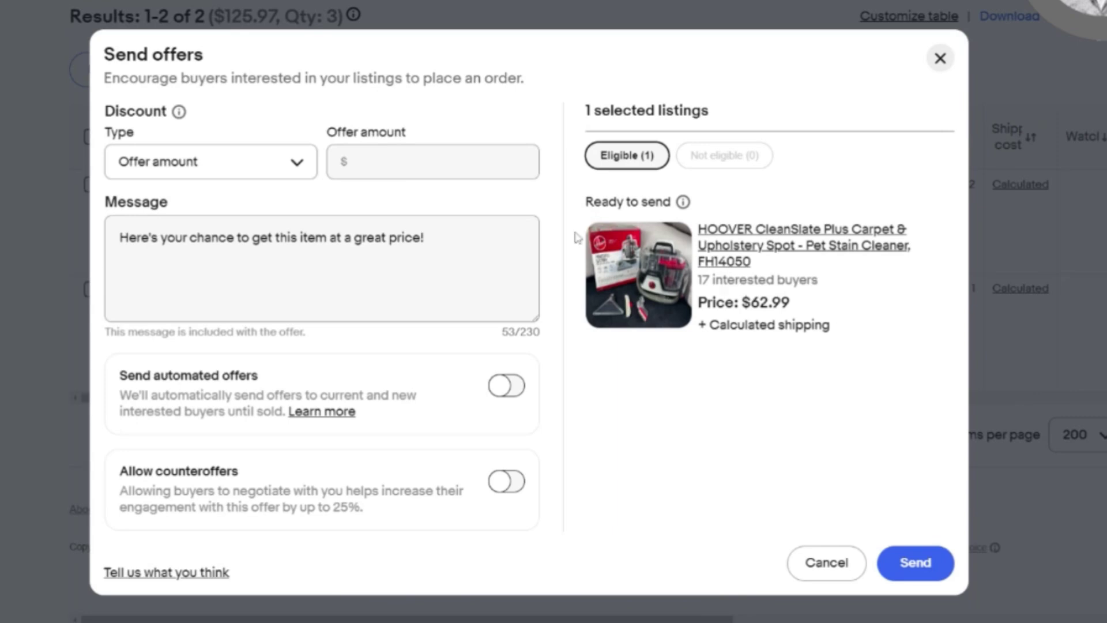
Step: Send the HOOVER CleanSlate a $54.99 offer (12.70% off) with the longer discount message
left_click(432, 164)
type("54.99")
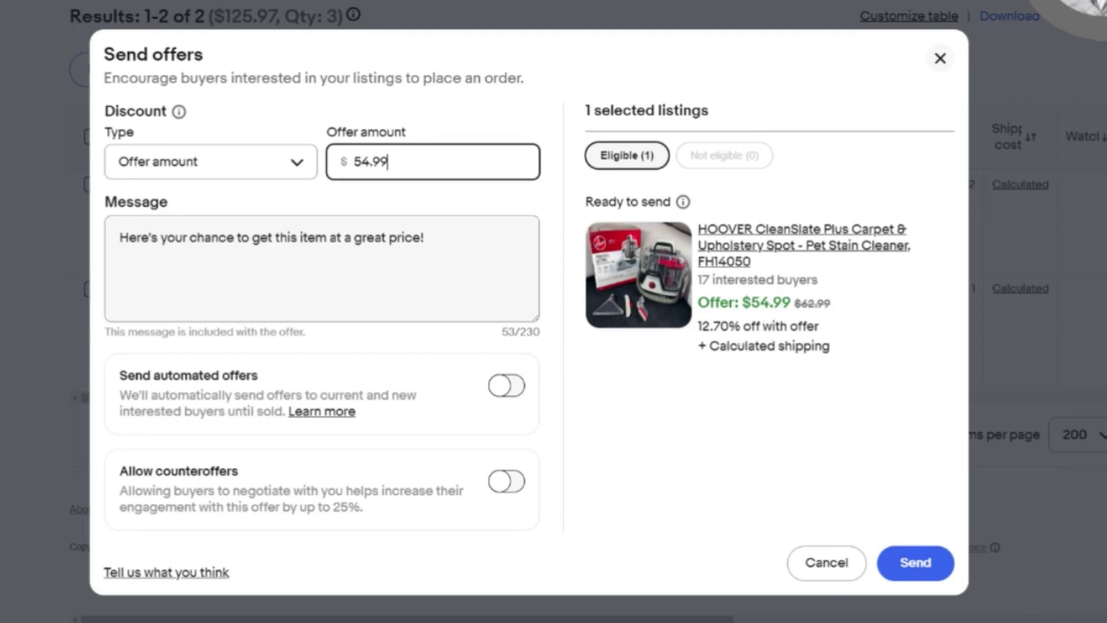
left_click_drag(426, 238, 80, 231)
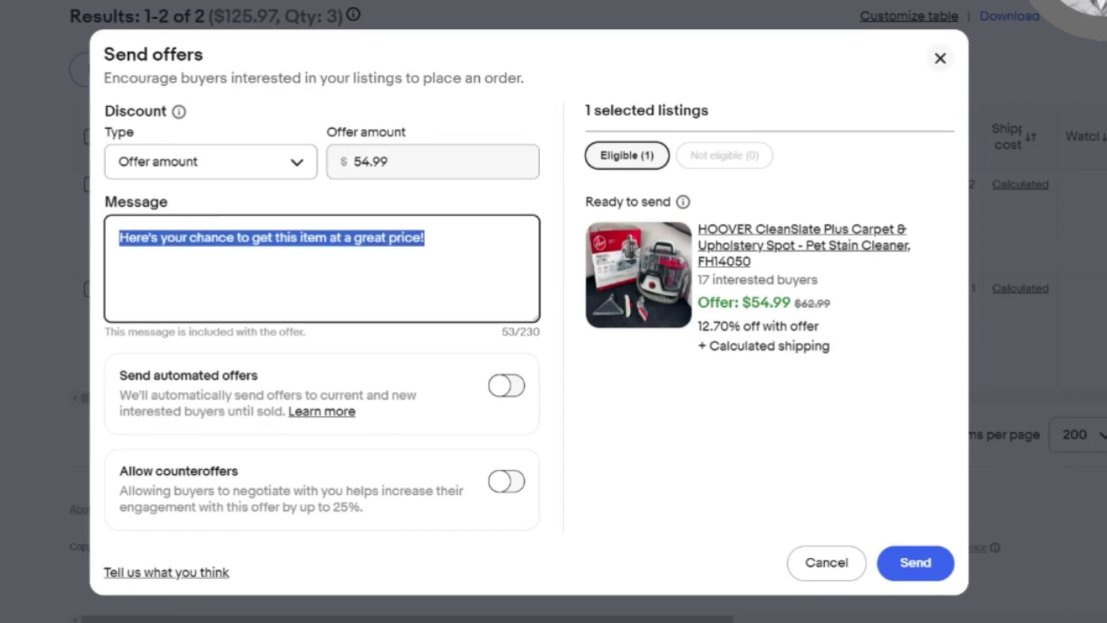
type("Here is your chance to get a GREAT deal on this item! We are offering a steep discount to only a limited number of interested buyers. Once this sells out the sale is over. Please don't miss out!")
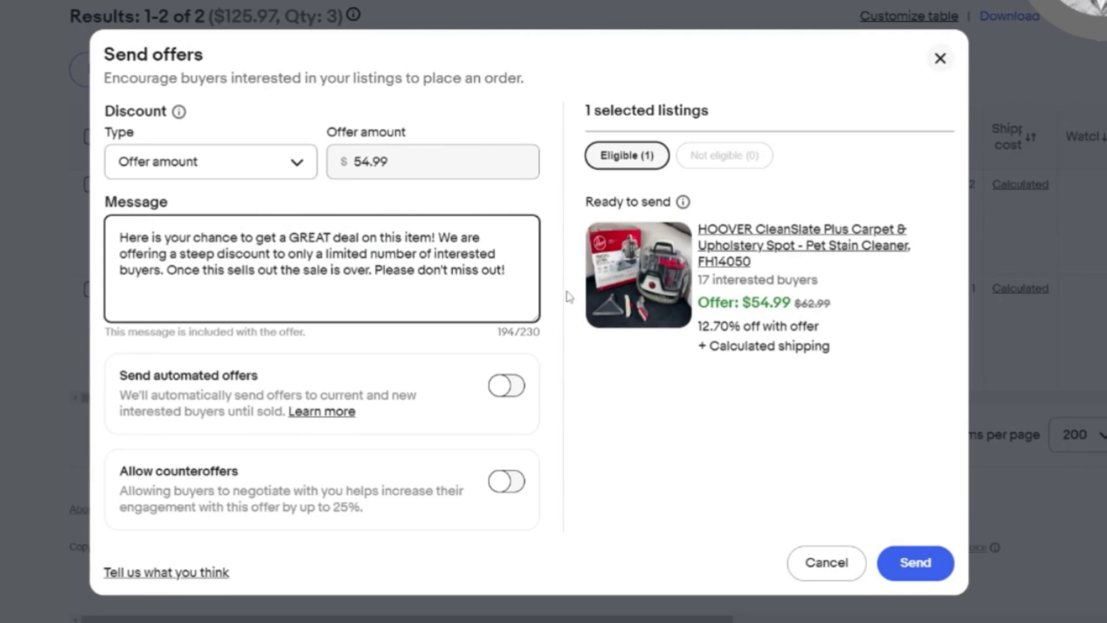
left_click(209, 169)
left_click(211, 167)
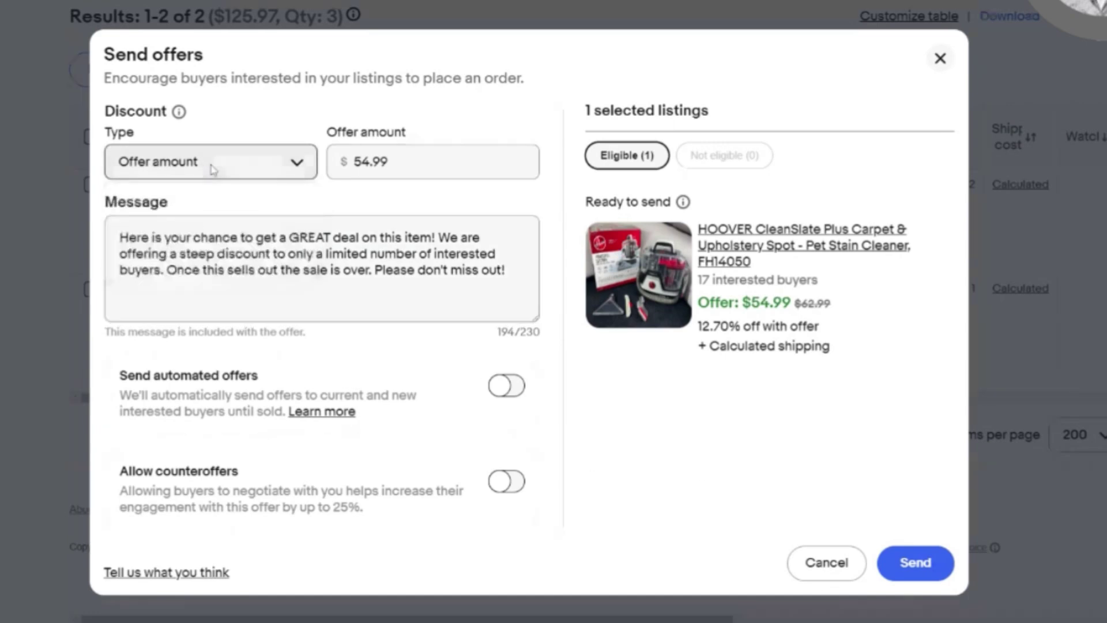
left_click(909, 579)
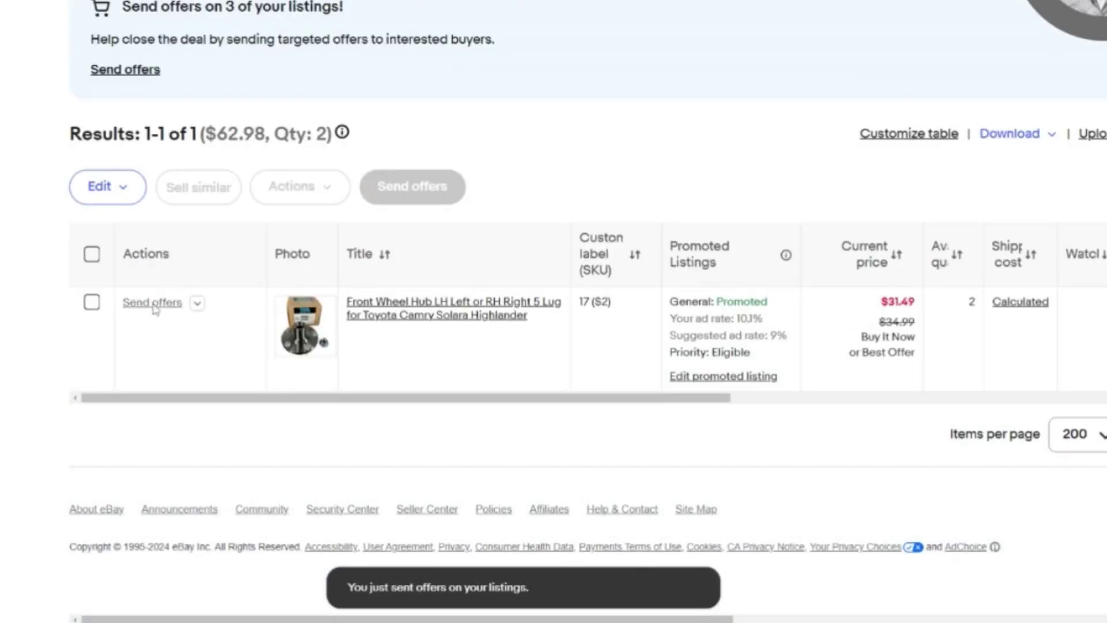
Step: Open an offer for the $31.49 Toyota front wheel hub, keeping the short default message
left_click(153, 303)
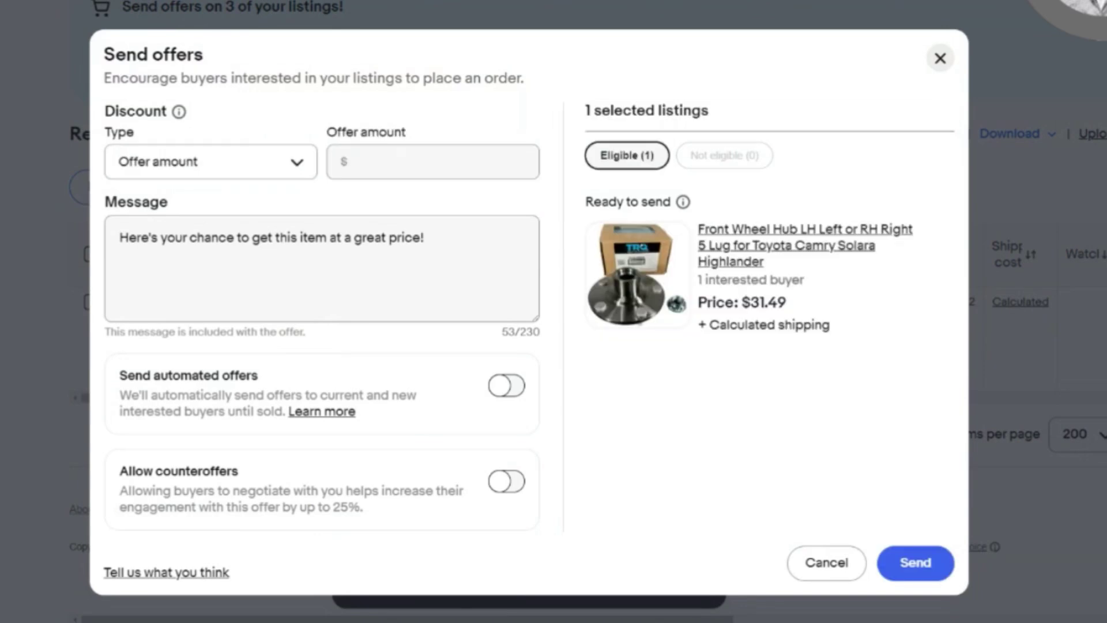
left_click(323, 269)
key("ctrl+a")
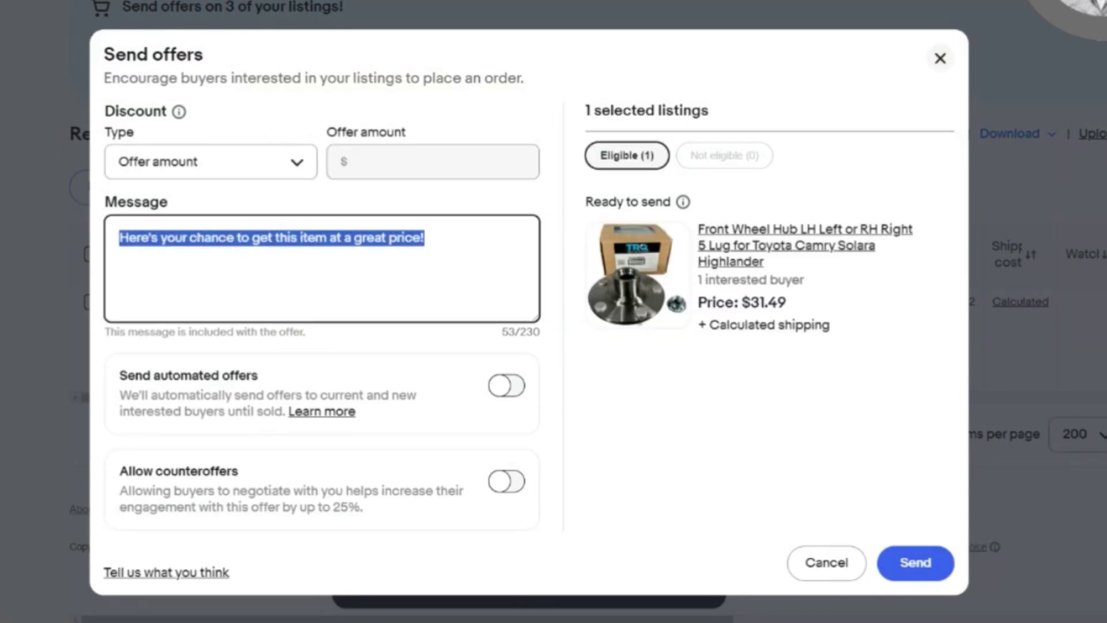
type("Here is your chance to get a GREAT deal on this item! We are offering a steep discount to only a limited number of interested buyers. Once this sells out the sale is over. Please don't miss out!")
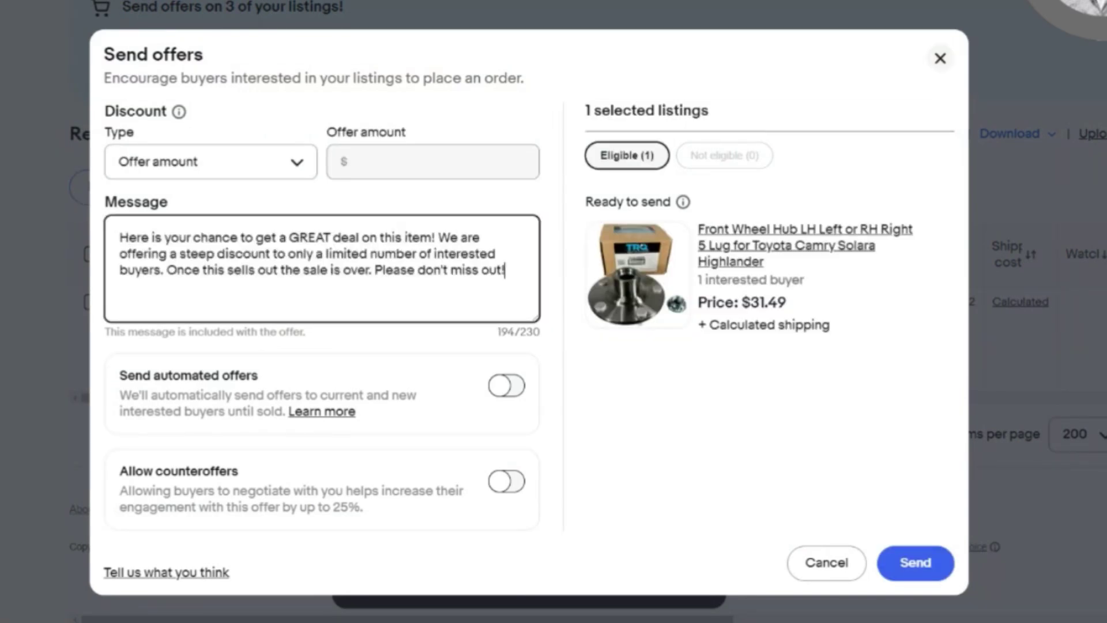
key("ctrl+z")
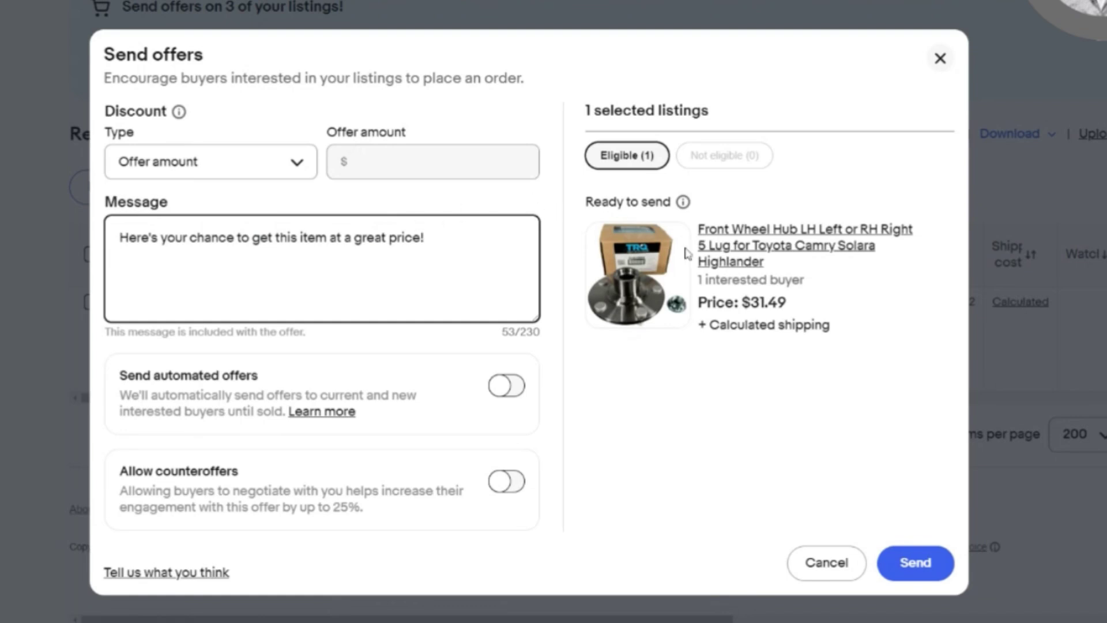
key("shift+Tab")
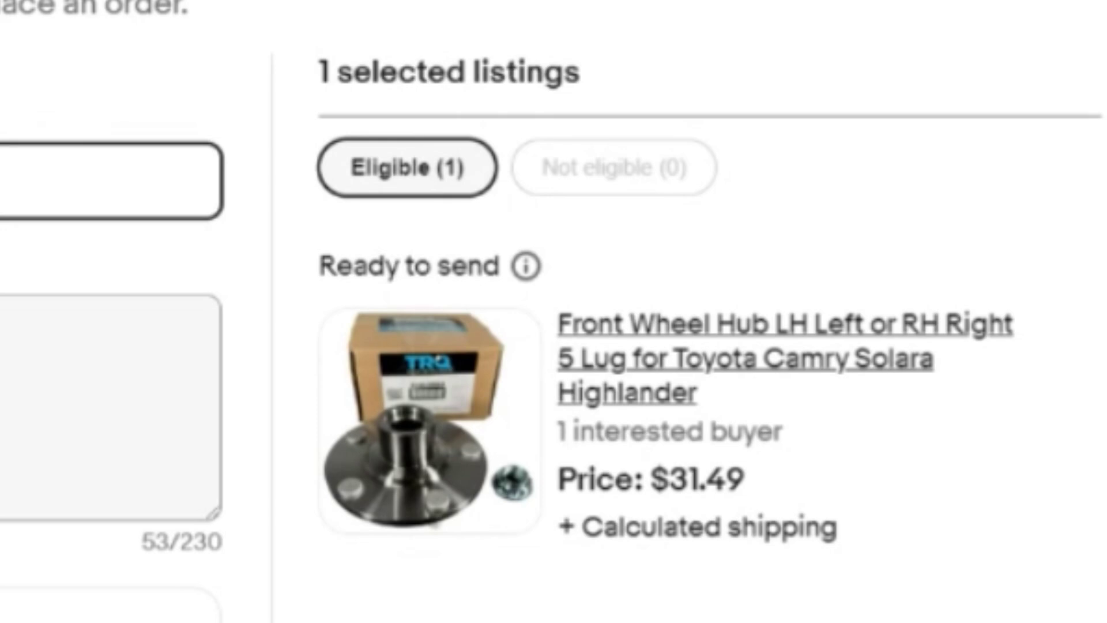
Step: Offer the Toyota front wheel hub at $24.99 with the pasted longer discount message, and send it
type("24.99")
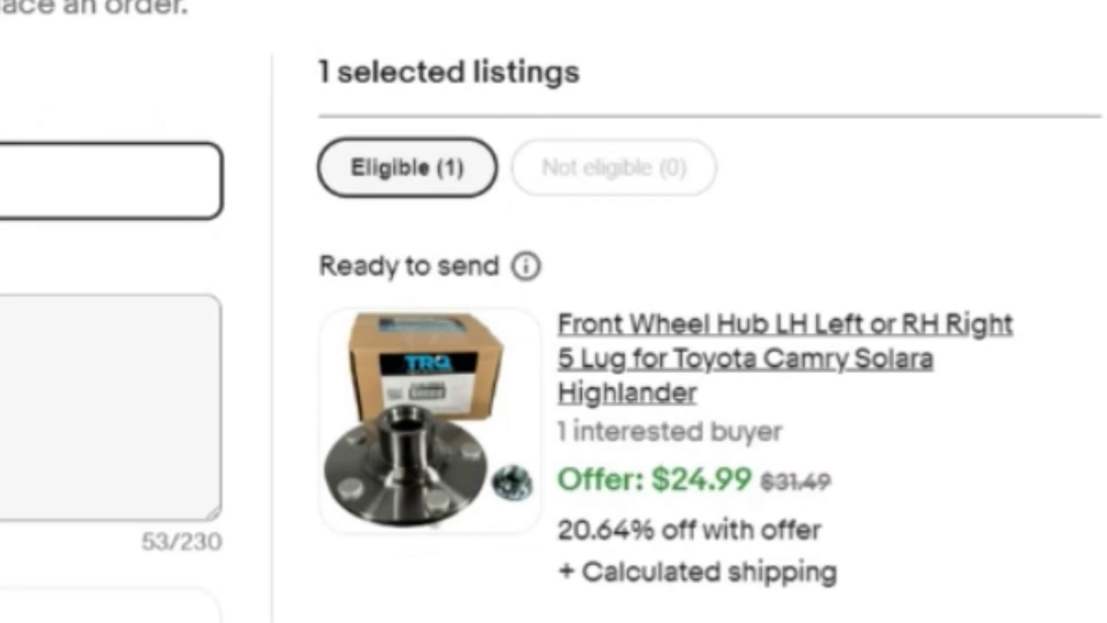
left_click(173, 297)
key("ctrl+v")
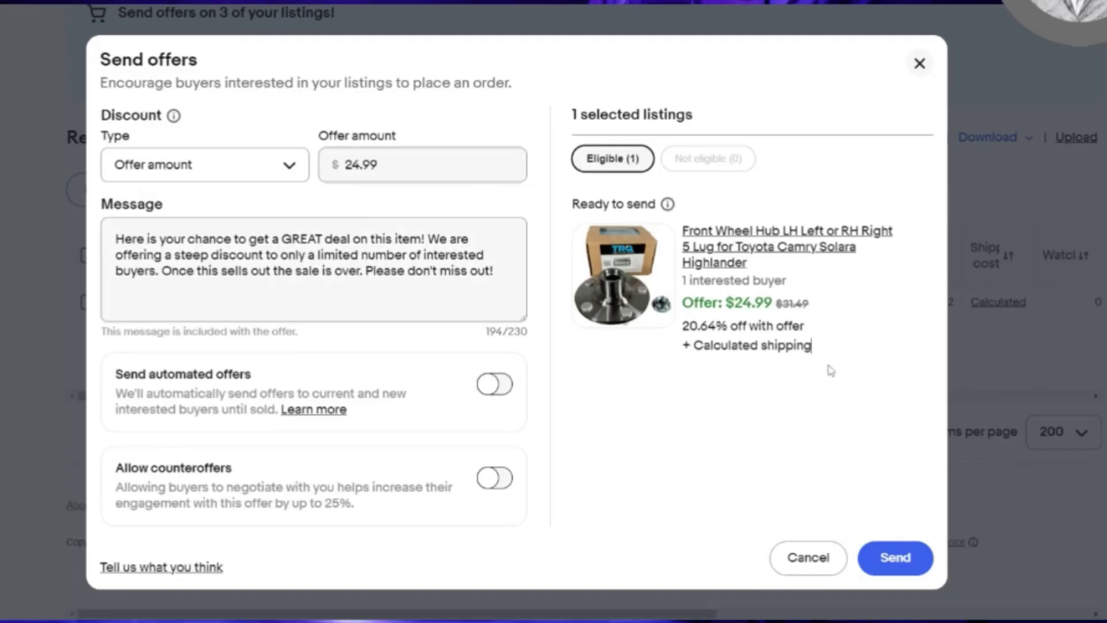
left_click_drag(830, 371, 759, 426)
left_click(759, 426)
left_click(883, 551)
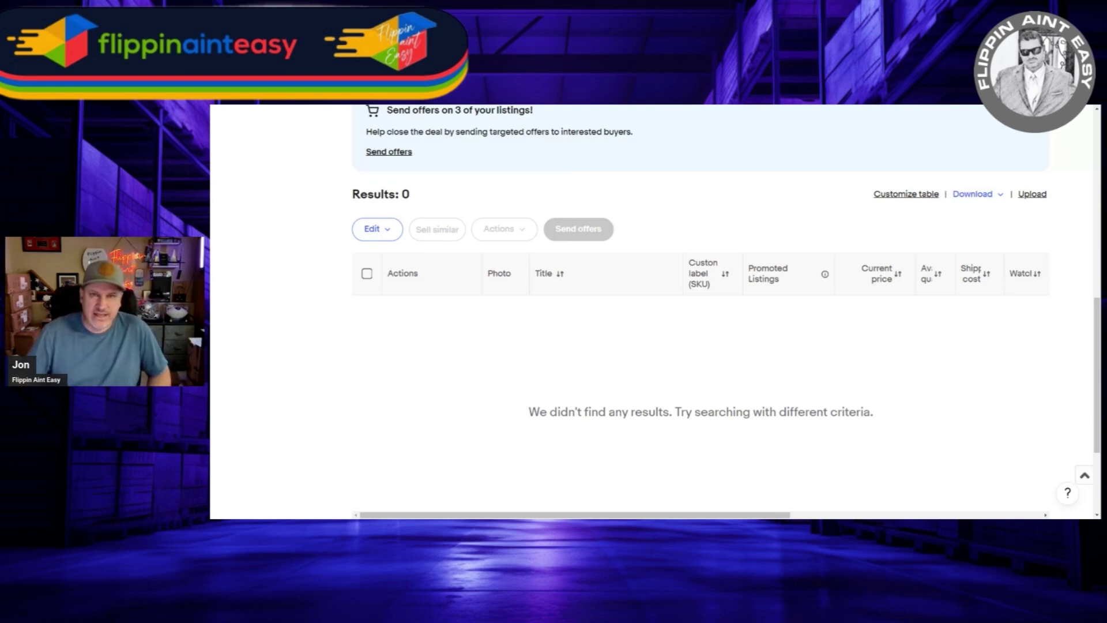
scroll(735, 332, "up", 5)
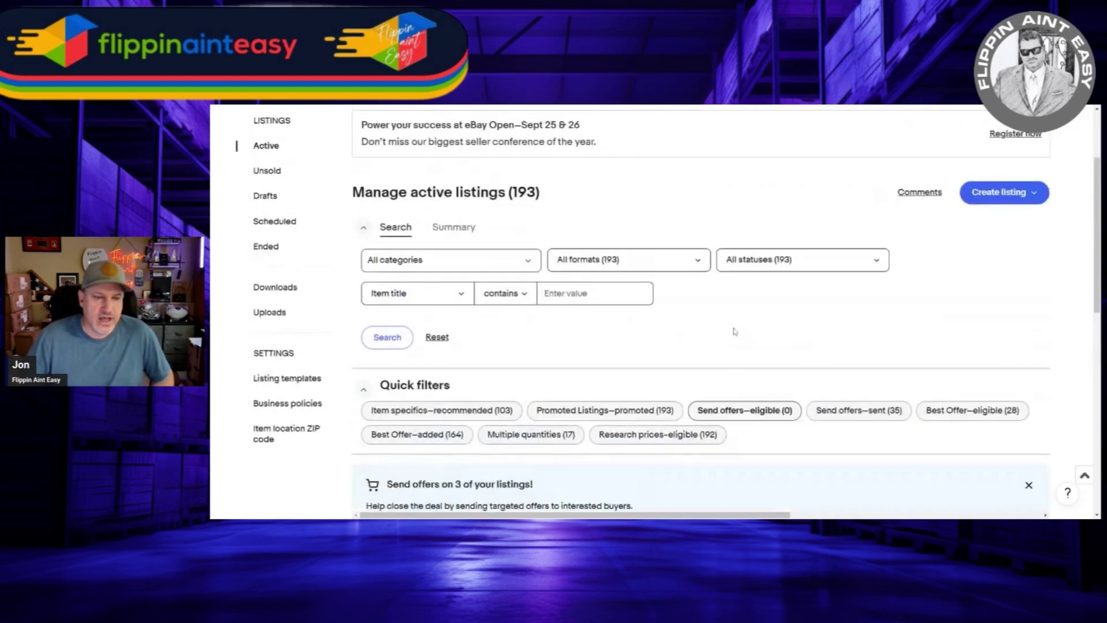
scroll(736, 332, "up", 3)
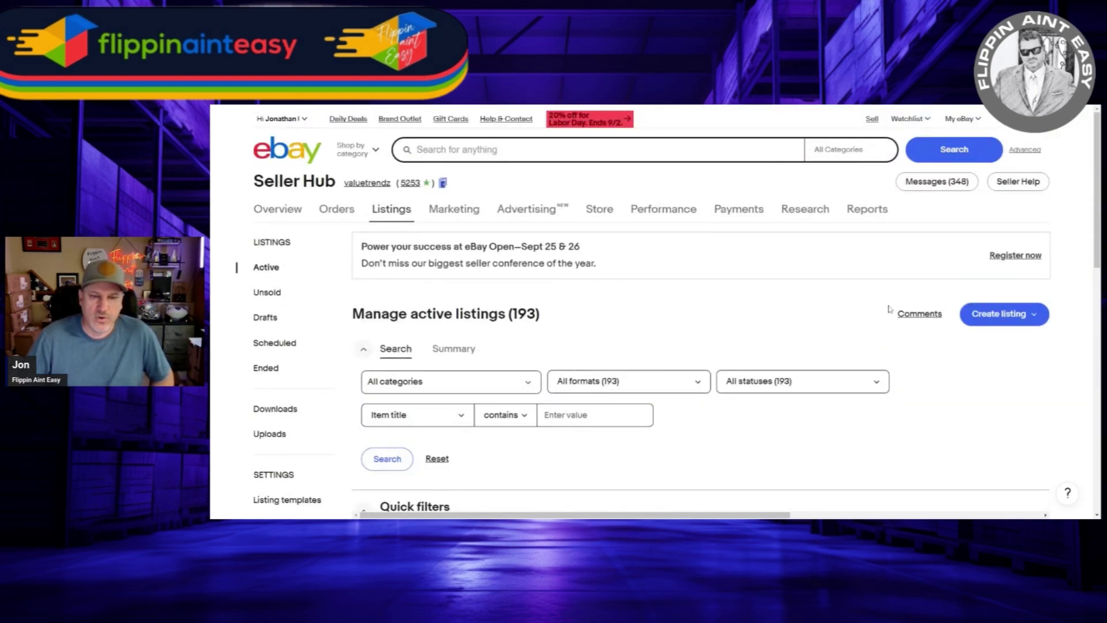
scroll(890, 309, "down", 1)
scroll(944, 340, "down", 1)
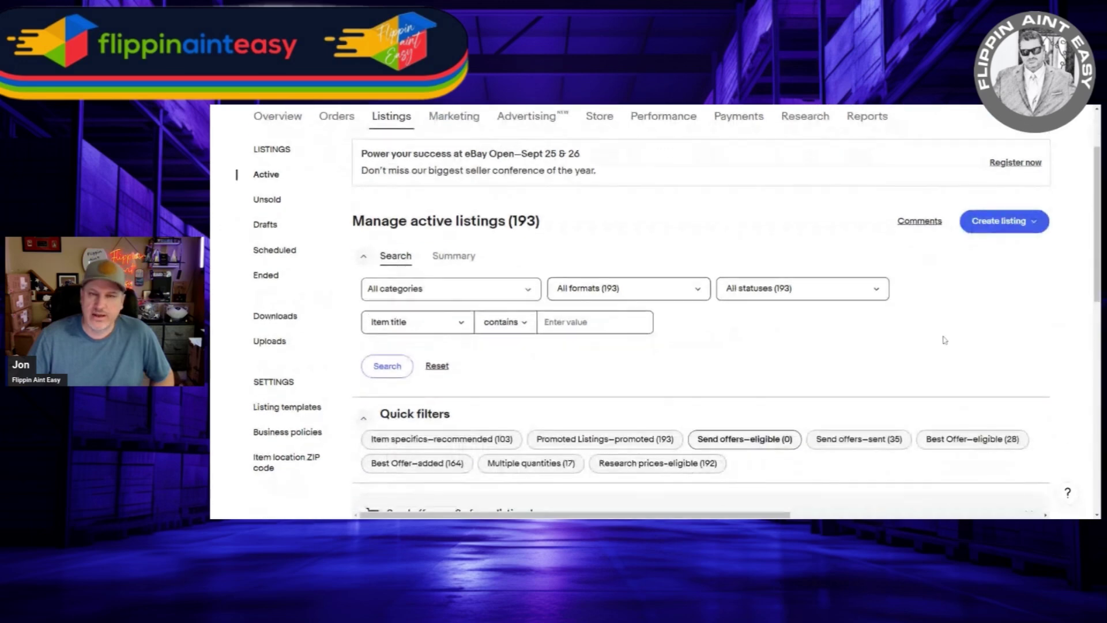
scroll(943, 341, "up", 1)
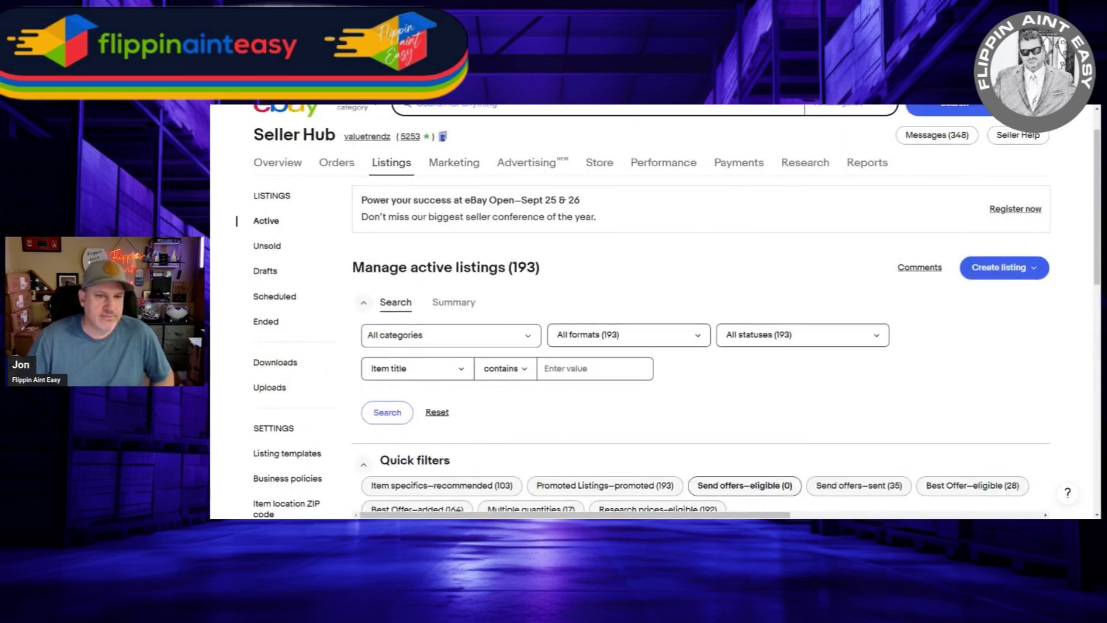